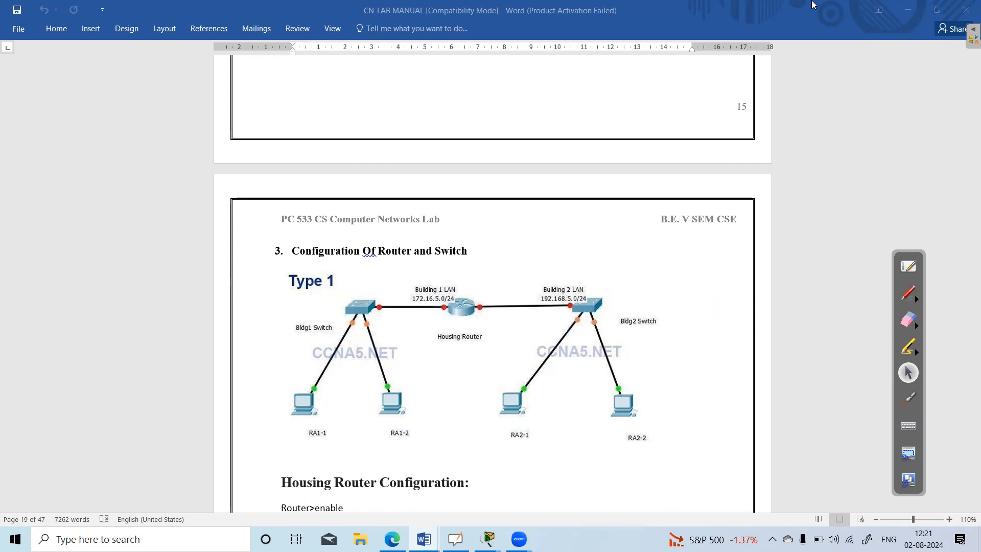
# Draw blue tick marks beside both switches, all four PCs and the Housing Router in the manual's Type 1 topology diagram.
pyautogui.moveTo(581, 276); pyautogui.dragTo(620, 254)
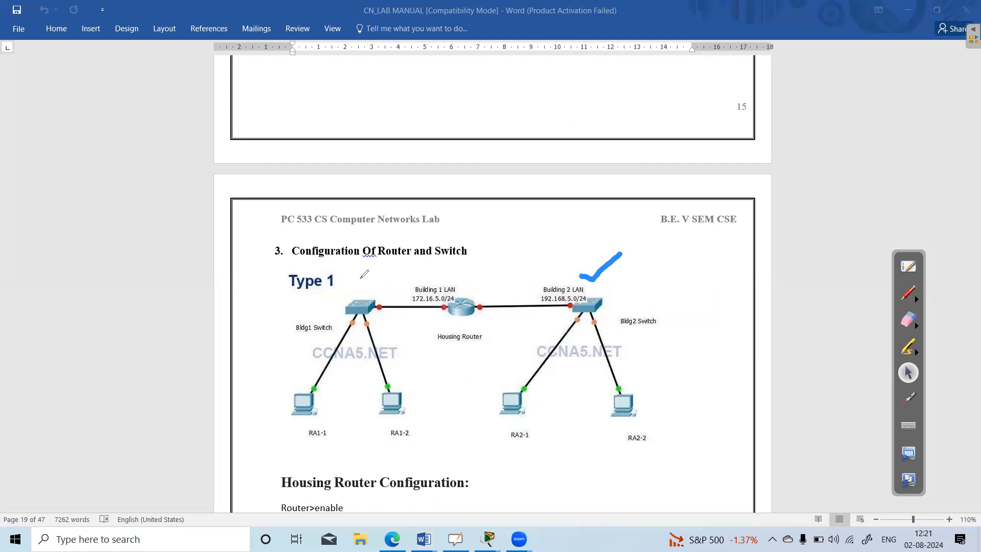
pyautogui.moveTo(352, 289); pyautogui.dragTo(380, 275)
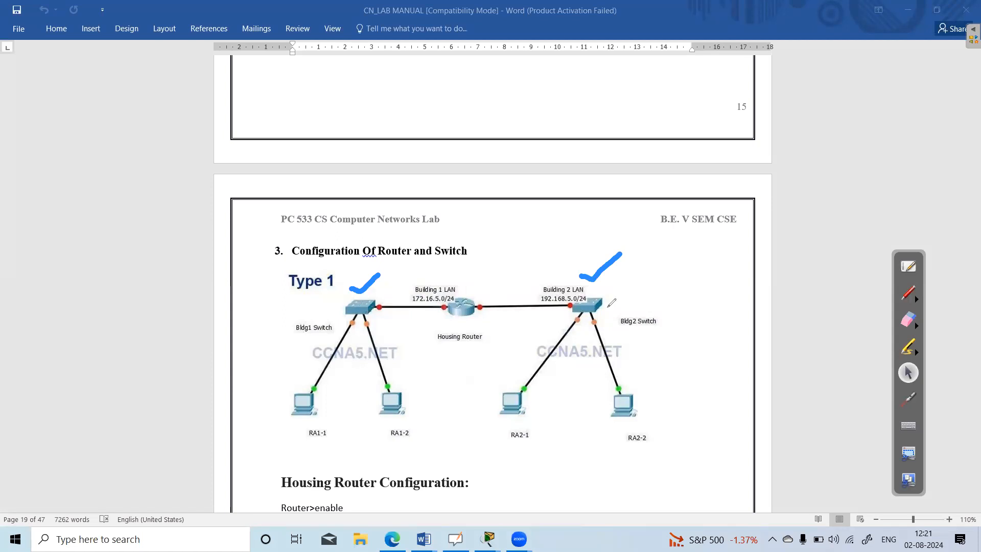
pyautogui.moveTo(536, 404); pyautogui.dragTo(551, 395)
pyautogui.moveTo(663, 402); pyautogui.dragTo(682, 392)
pyautogui.moveTo(325, 416); pyautogui.dragTo(351, 403)
pyautogui.moveTo(409, 412); pyautogui.dragTo(430, 405)
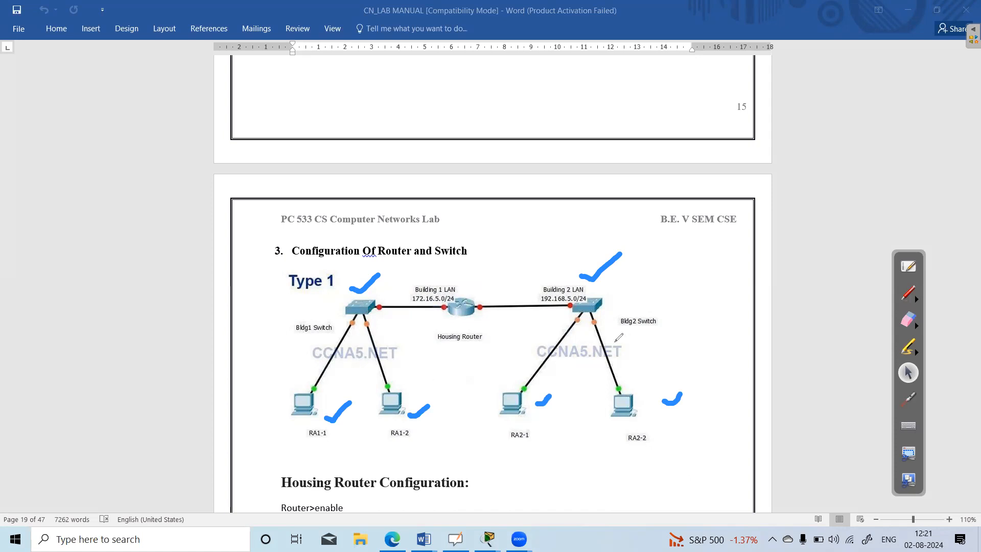
pyautogui.moveTo(477, 292); pyautogui.dragTo(487, 279)
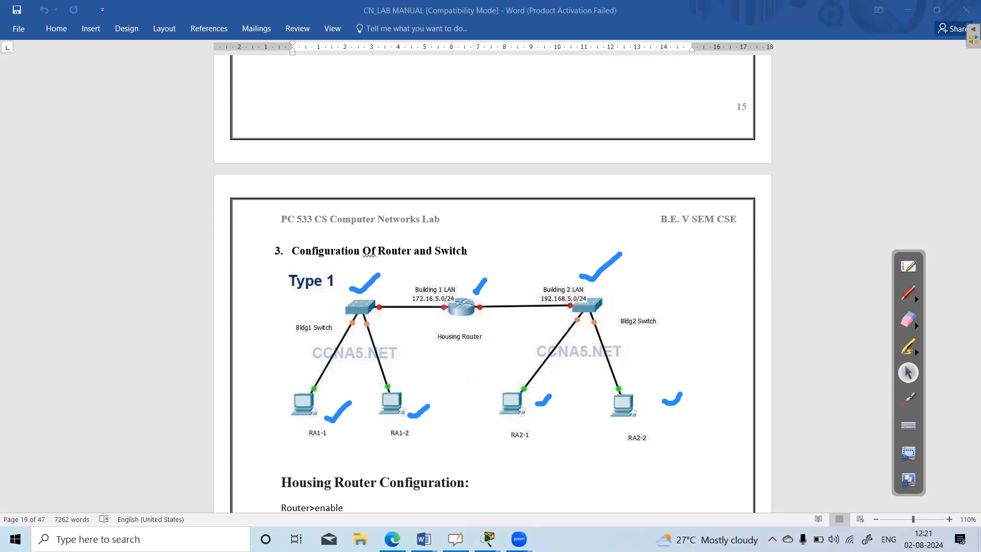
# Switch to the empty Cisco Packet Tracer workspace and erase all the blue tick marks from the screen.
pyautogui.moveTo(488, 539)
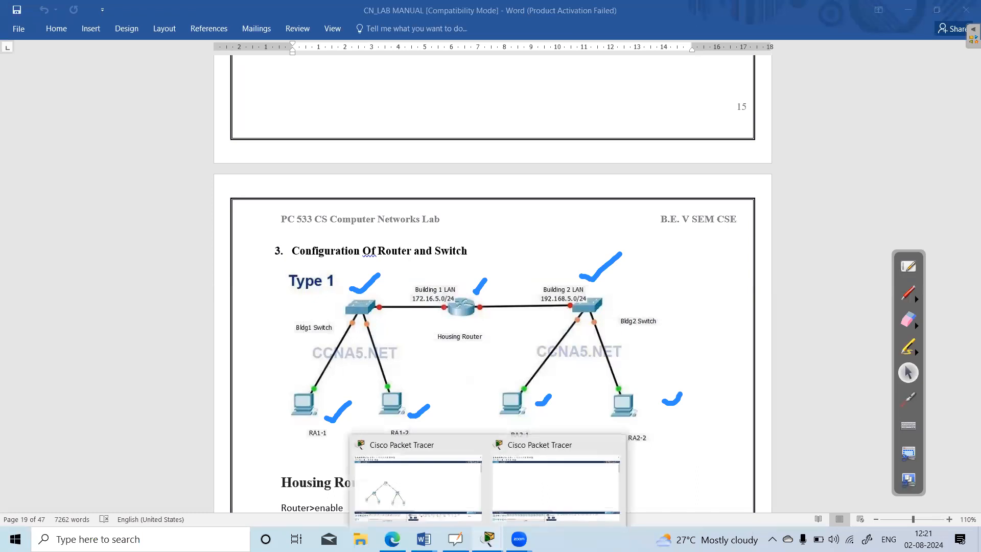
pyautogui.click(534, 492)
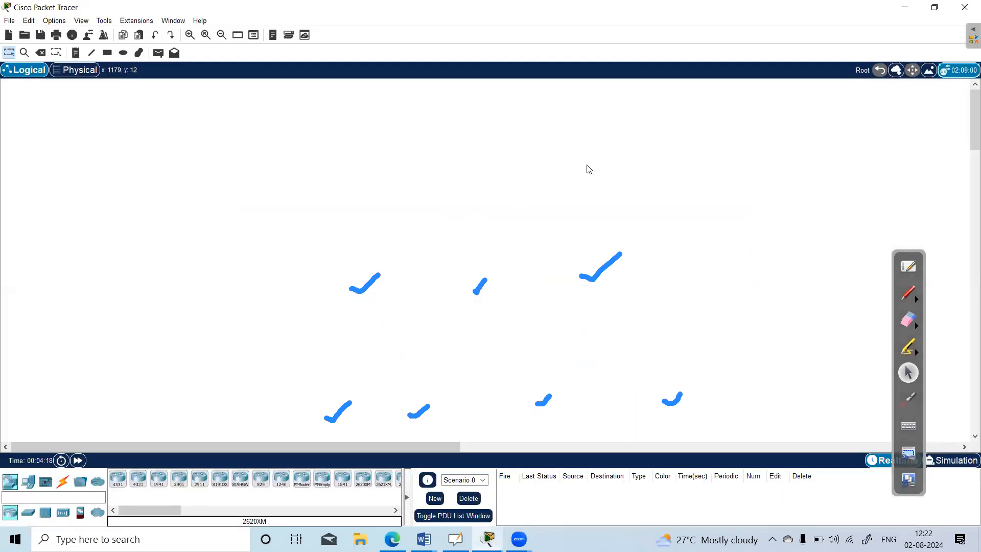
pyautogui.click(909, 320)
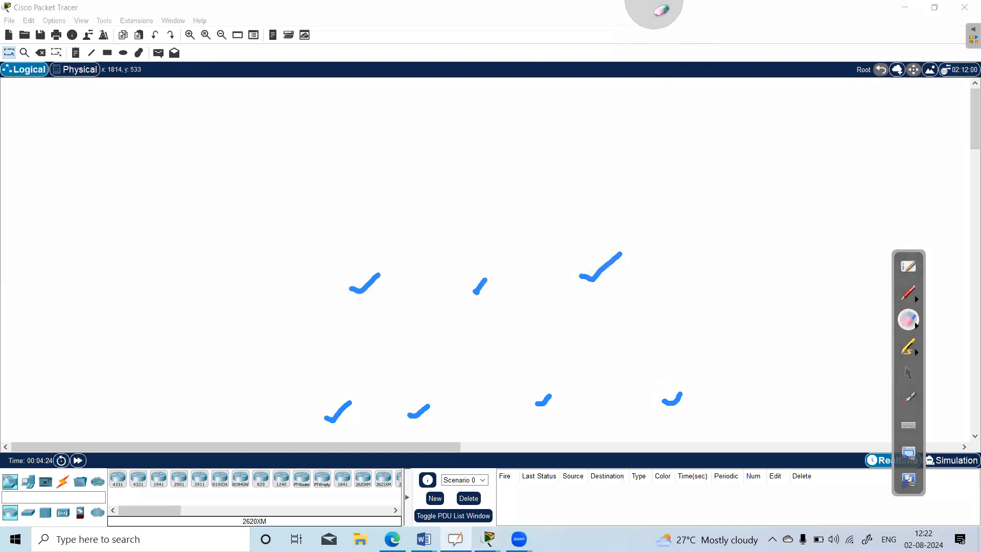
pyautogui.click(910, 376)
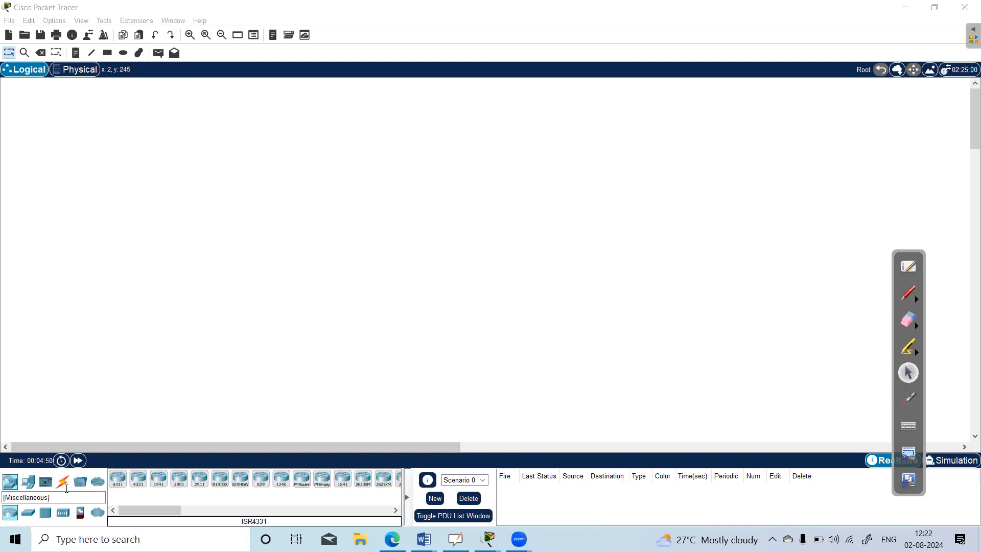
# Place two PC end devices side by side in the lower-left area of the workspace.
pyautogui.click(29, 487)
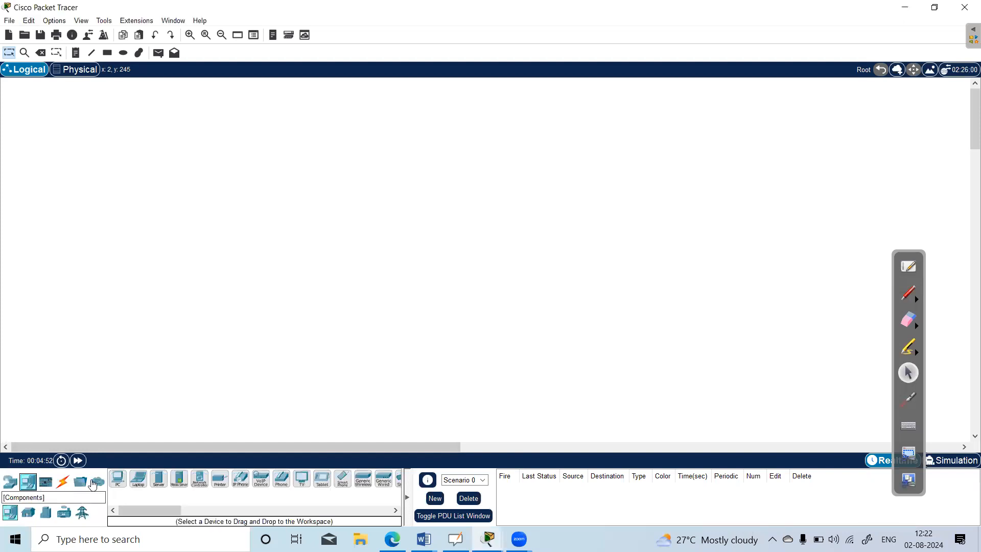
pyautogui.click(117, 480)
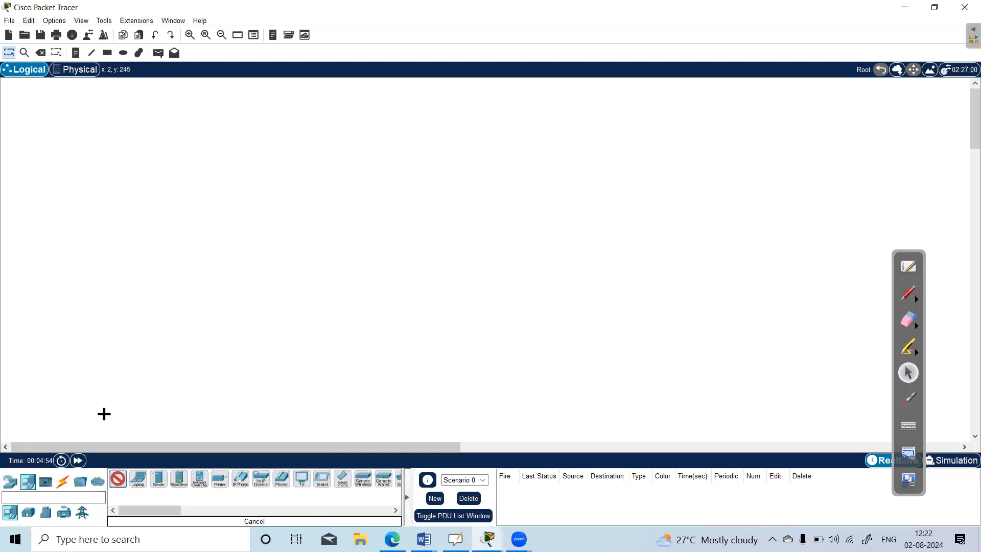
pyautogui.click(112, 335)
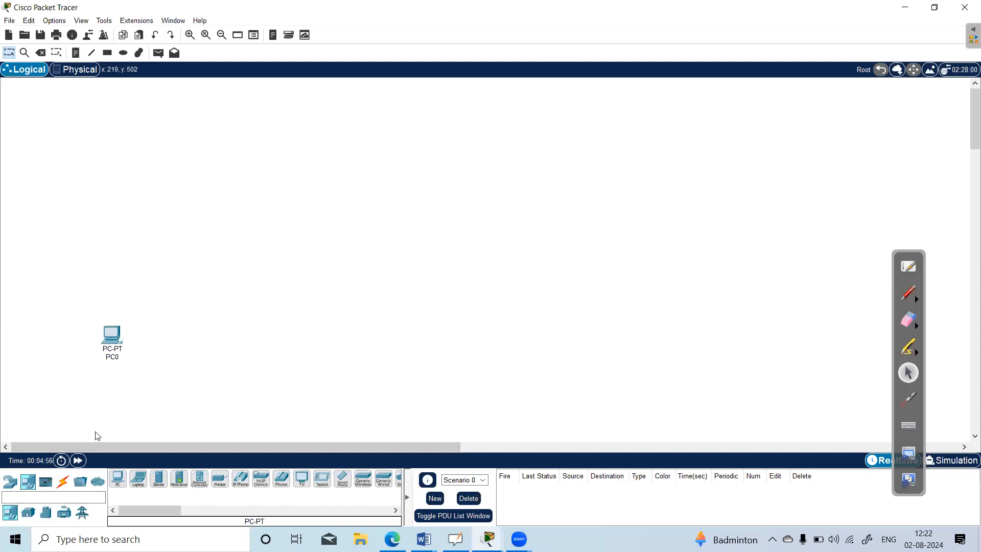
pyautogui.click(193, 341)
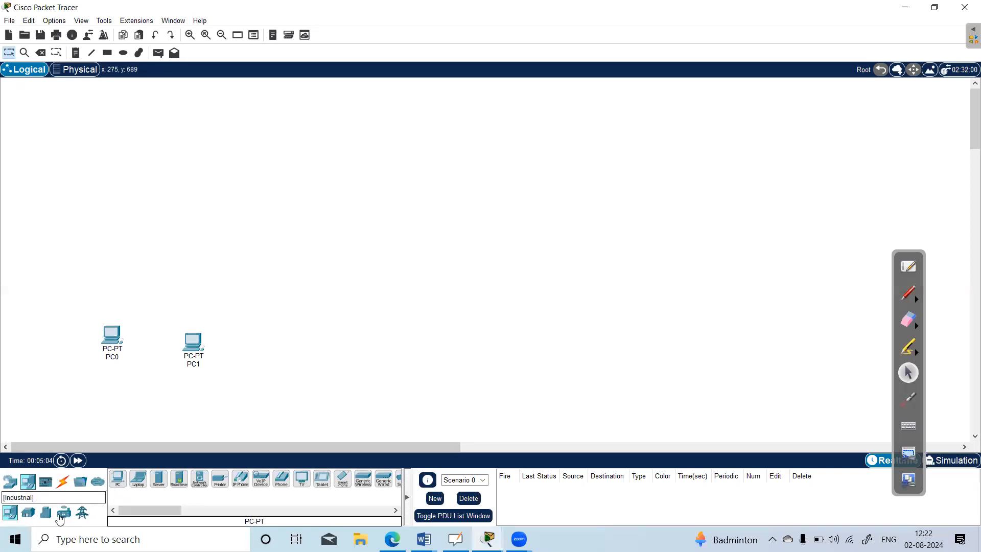
# Add a PT-Empty switch above and midway between the two PCs.
pyautogui.click(11, 486)
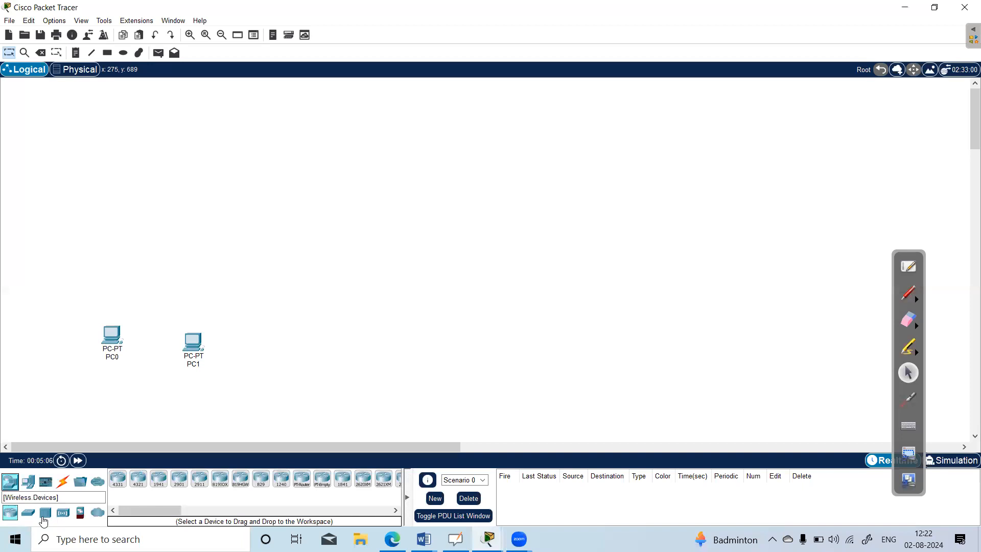
pyautogui.click(28, 513)
pyautogui.click(158, 479)
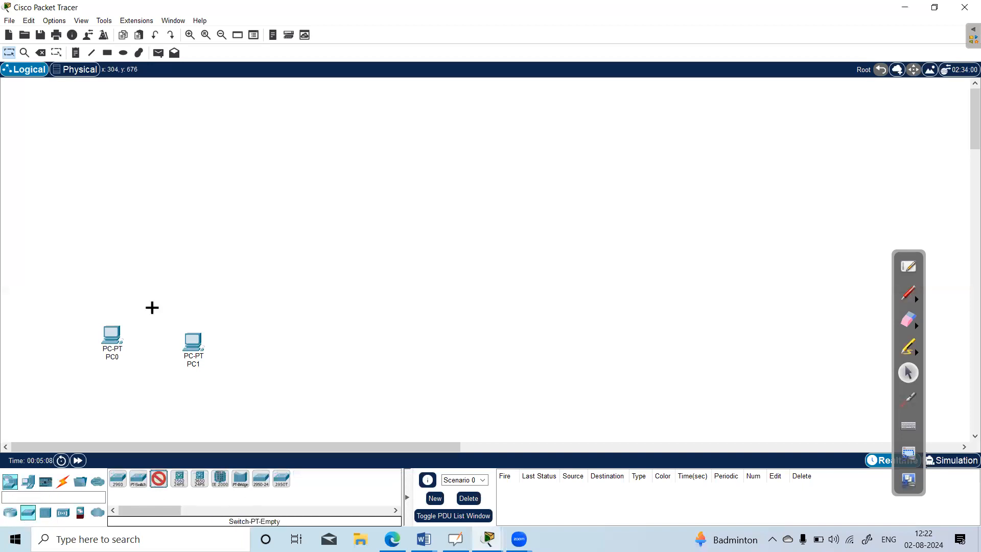
pyautogui.click(159, 275)
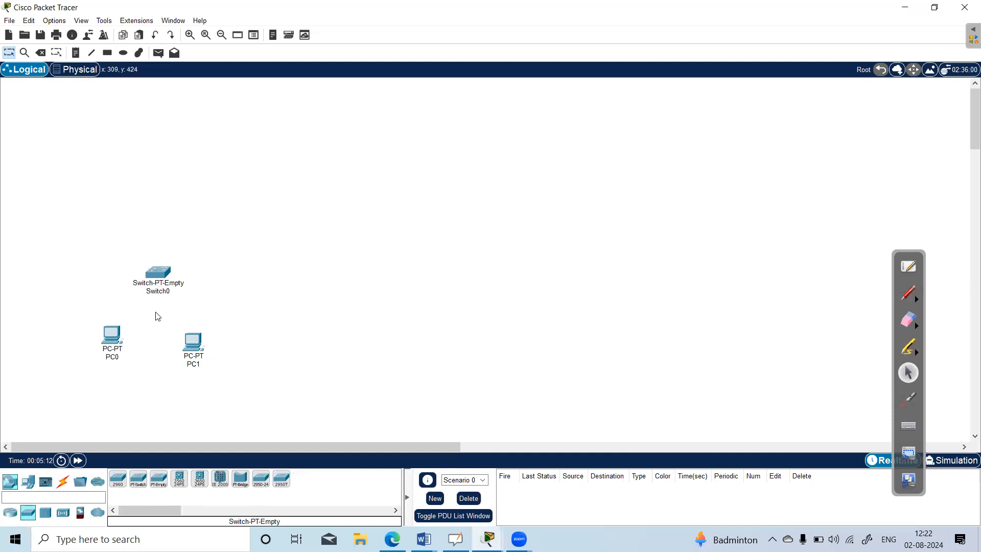
# Place two more PC end devices in a row to the right of PC1.
pyautogui.click(28, 490)
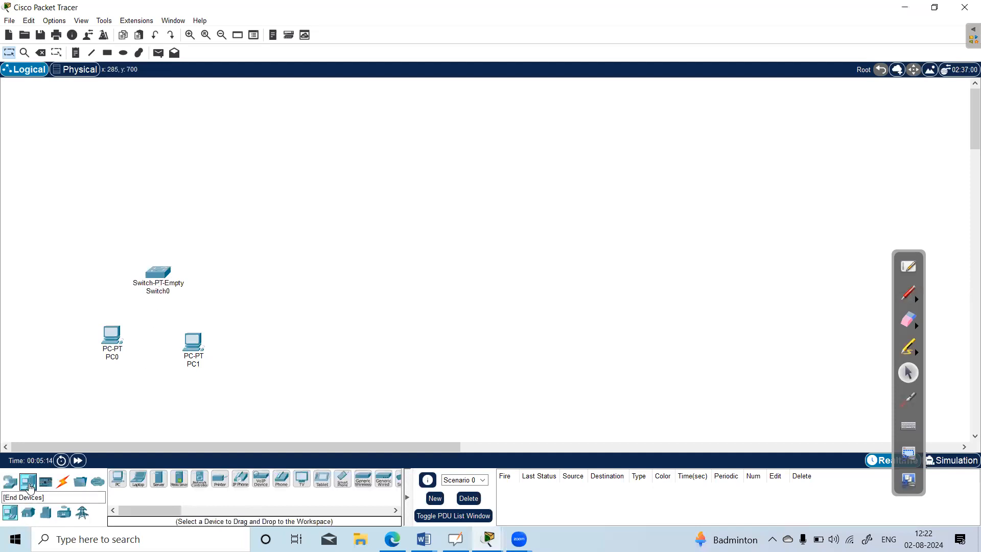
pyautogui.click(119, 479)
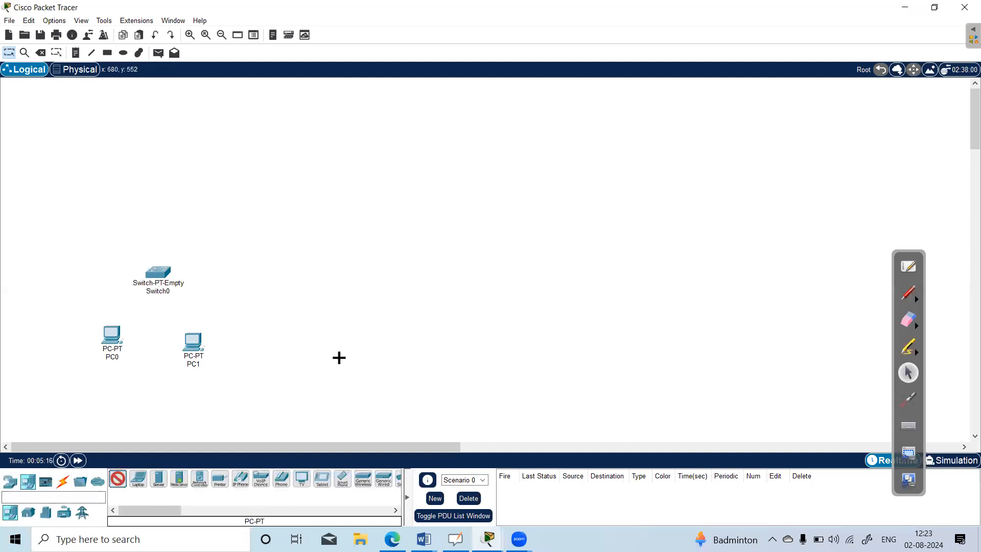
pyautogui.click(317, 347)
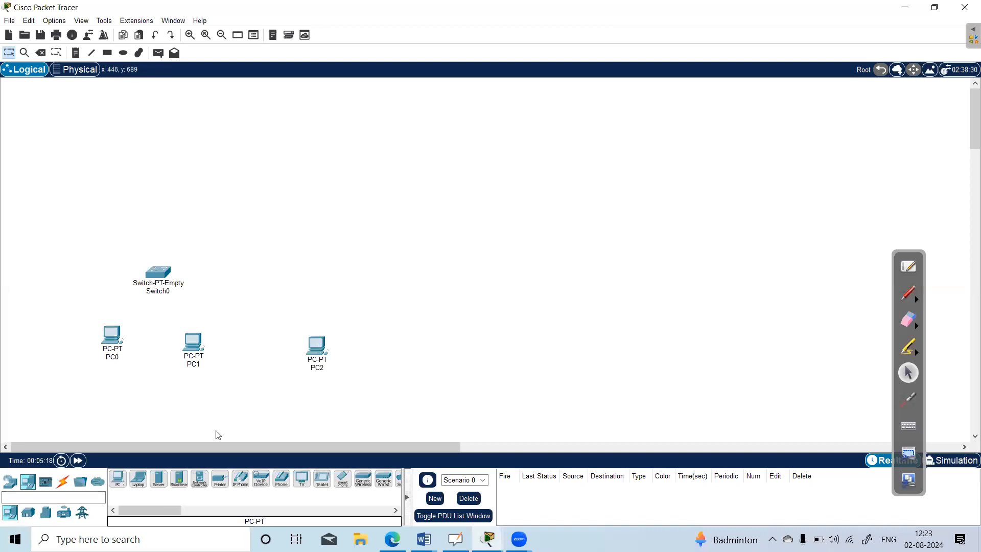
pyautogui.click(118, 479)
pyautogui.click(412, 346)
pyautogui.click(28, 483)
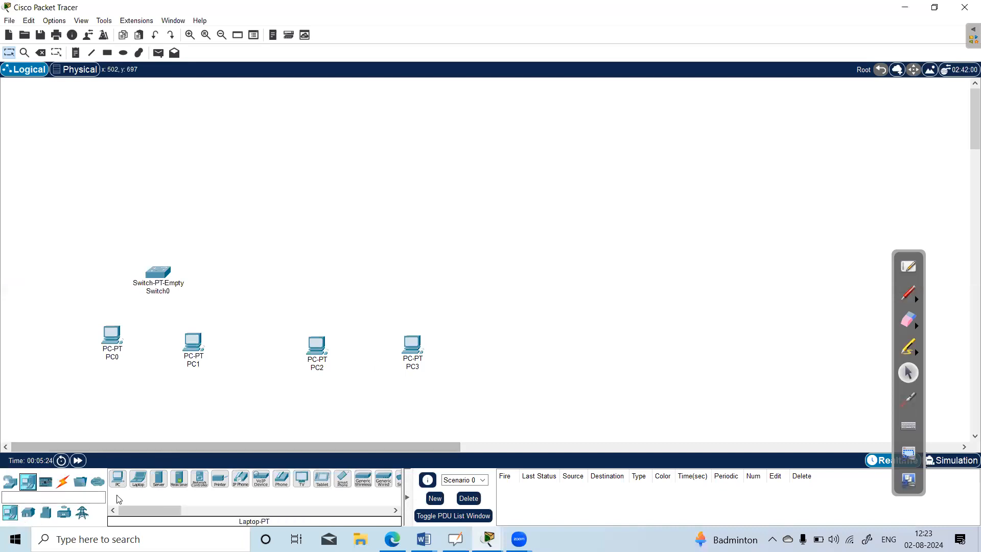
# Add a second PT-Empty switch above and midway between PC2 and PC3.
pyautogui.click(11, 483)
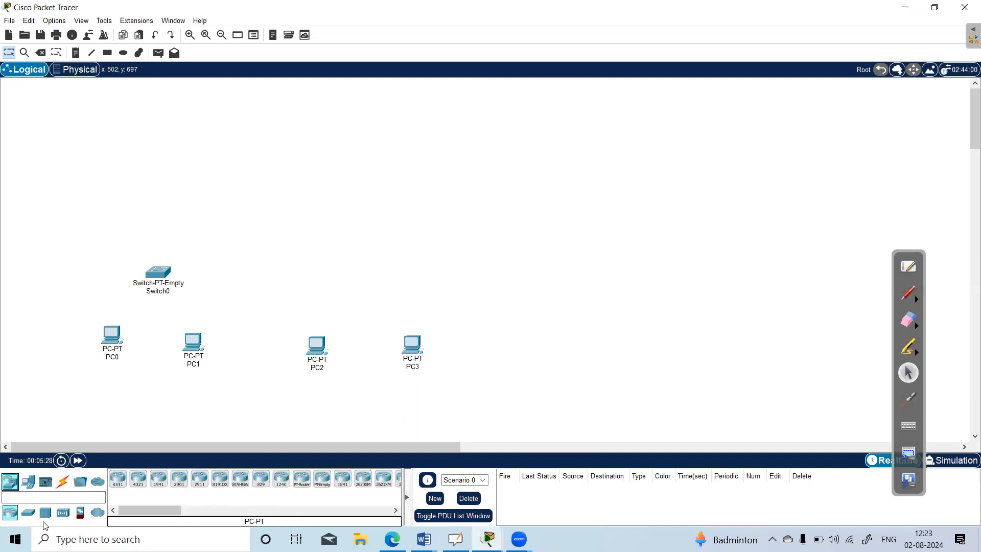
pyautogui.click(28, 512)
pyautogui.click(158, 479)
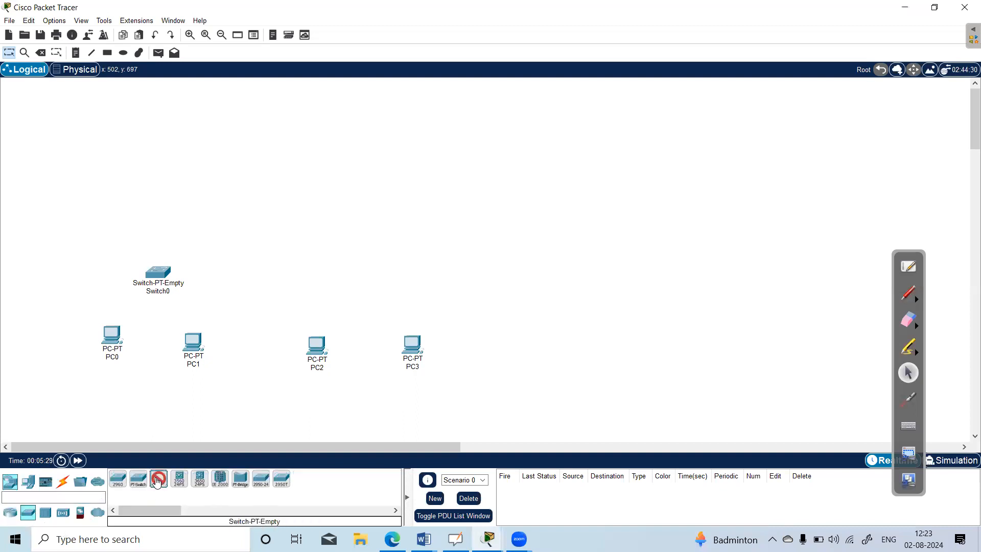
pyautogui.click(360, 274)
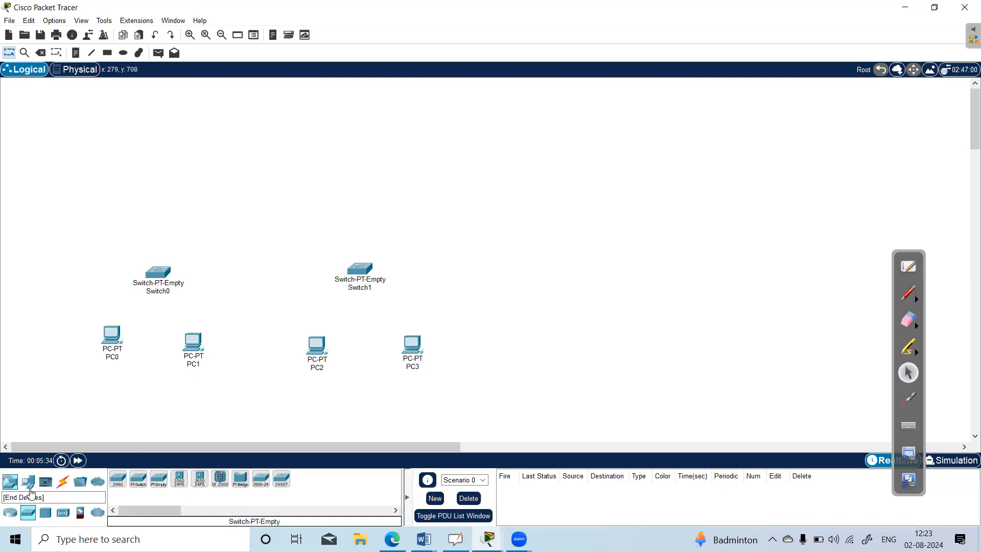
# Place a 2911 router centrally above the two switches.
pyautogui.click(12, 487)
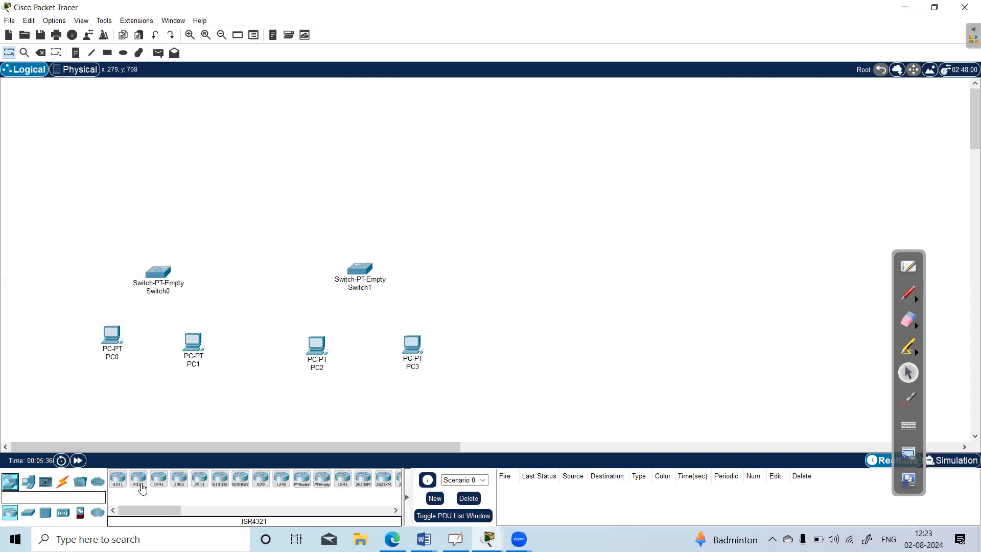
pyautogui.click(199, 480)
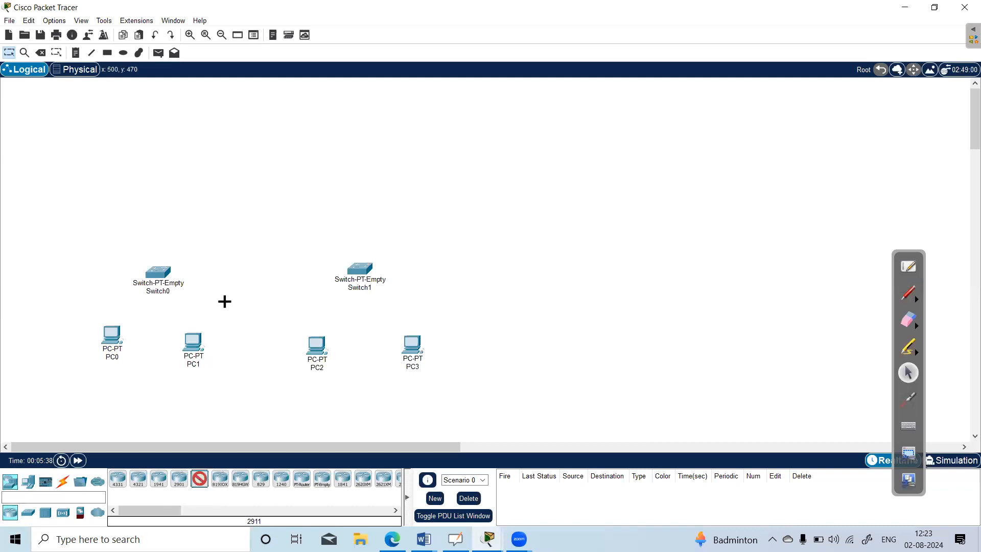
pyautogui.click(264, 199)
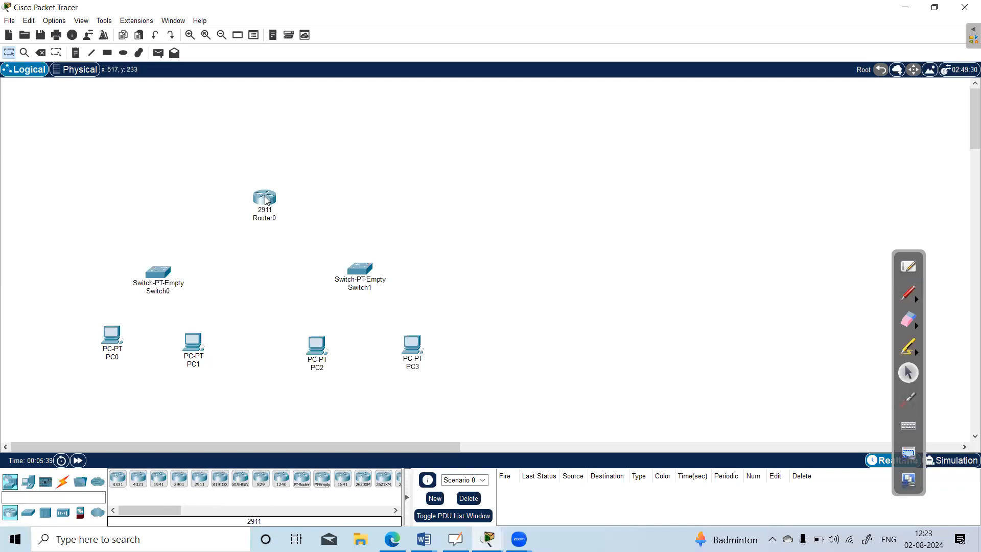
# Sketch red ink links from the router to both switches and on to the four PCs, with small boxes under PC0 and PC2.
pyautogui.click(910, 294)
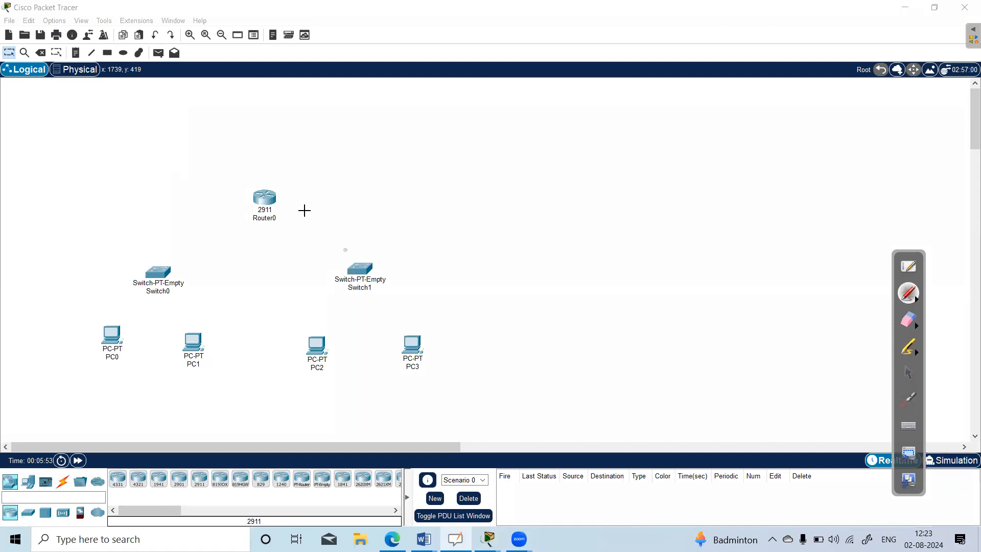
pyautogui.moveTo(180, 260)
pyautogui.mouseDown()
pyautogui.moveTo(259, 214)
pyautogui.moveTo(346, 261)
pyautogui.mouseUp()
pyautogui.moveTo(128, 325)
pyautogui.mouseDown()
pyautogui.moveTo(164, 290)
pyautogui.moveTo(207, 324)
pyautogui.mouseUp()
pyautogui.moveTo(346, 291)
pyautogui.mouseDown()
pyautogui.moveTo(319, 333)
pyautogui.moveTo(397, 333)
pyautogui.mouseUp()
pyautogui.moveTo(102, 375); pyautogui.dragTo(103, 390)
pyautogui.moveTo(313, 385)
pyautogui.mouseDown()
pyautogui.moveTo(322, 379)
pyautogui.moveTo(305, 399)
pyautogui.mouseUp()
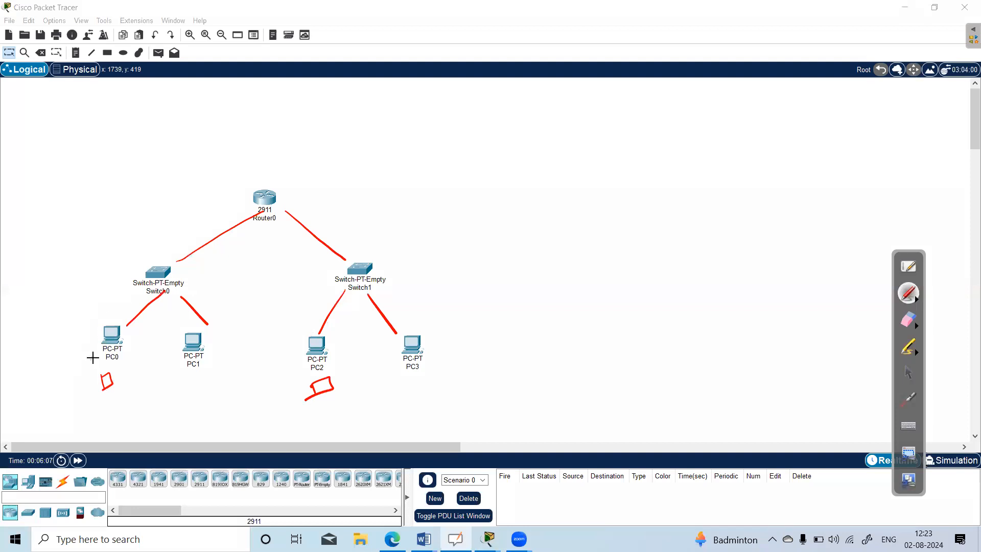
# Handwrite 10.0.0.1 and 192.168.0.1 in red on either side of the router, and box the 10.0.0.1 address.
pyautogui.moveTo(67, 195); pyautogui.dragTo(148, 182)
pyautogui.moveTo(158, 172); pyautogui.dragTo(162, 186)
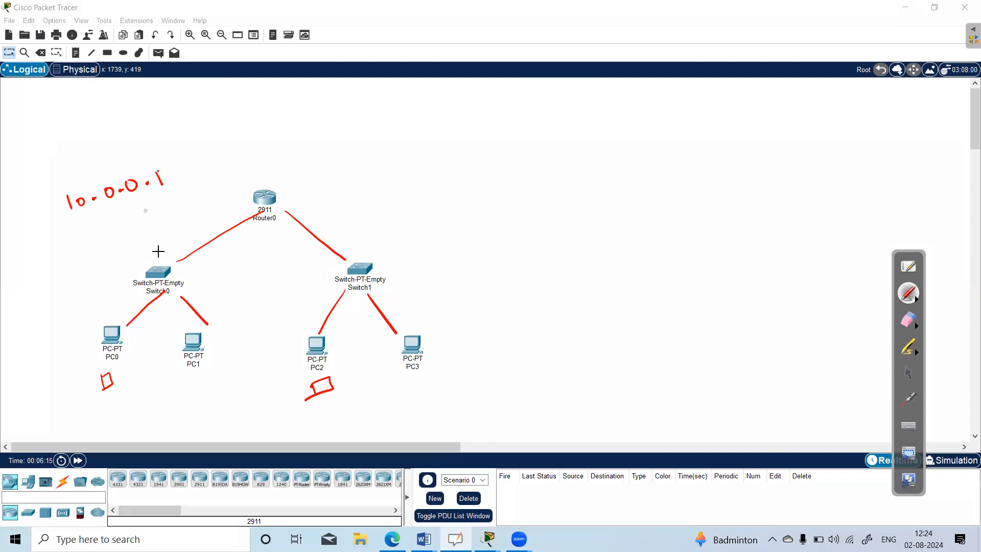
pyautogui.moveTo(346, 177)
pyautogui.mouseDown()
pyautogui.moveTo(347, 192)
pyautogui.moveTo(365, 194)
pyautogui.moveTo(439, 178)
pyautogui.moveTo(501, 188)
pyautogui.mouseUp()
pyautogui.click(394, 187)
pyautogui.click(448, 187)
pyautogui.click(476, 190)
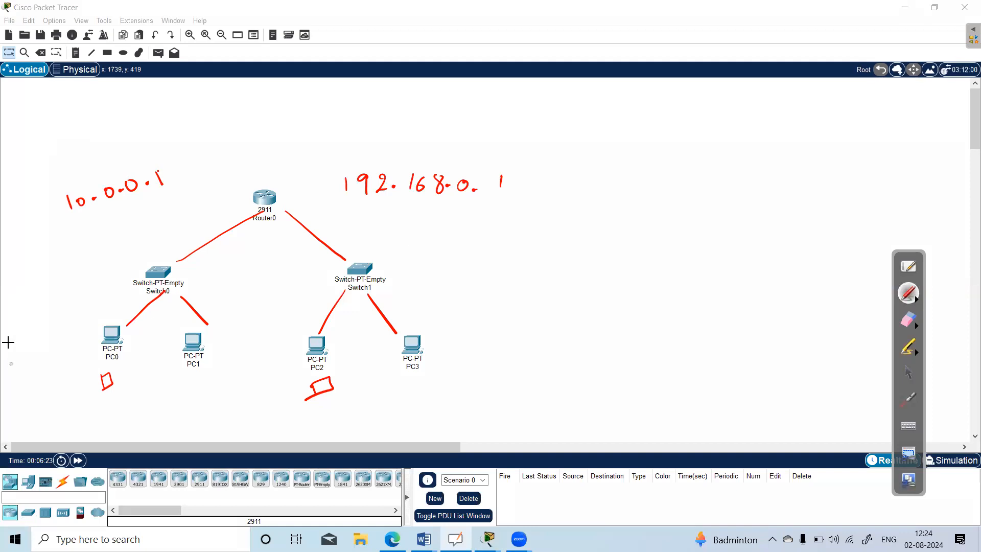
pyautogui.moveTo(67, 226)
pyautogui.mouseDown()
pyautogui.moveTo(137, 199)
pyautogui.moveTo(184, 162)
pyautogui.moveTo(95, 175)
pyautogui.moveTo(51, 193)
pyautogui.moveTo(66, 226)
pyautogui.mouseUp()
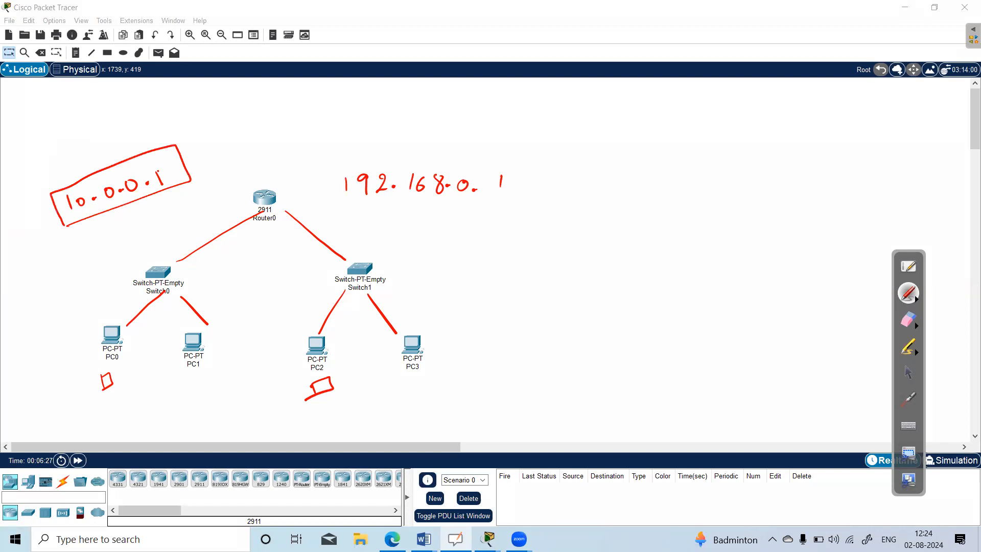
# Handwrite the address 10.0.0.2 beside PC0 and 10.0.0.3 beside PC1 in red ink.
pyautogui.moveTo(29, 347)
pyautogui.mouseDown()
pyautogui.moveTo(36, 361)
pyautogui.moveTo(39, 345)
pyautogui.moveTo(115, 308)
pyautogui.mouseUp()
pyautogui.click(50, 346)
pyautogui.click(70, 330)
pyautogui.click(94, 318)
pyautogui.moveTo(215, 331); pyautogui.dragTo(291, 302)
pyautogui.click(239, 331)
pyautogui.click(262, 322)
pyautogui.click(281, 316)
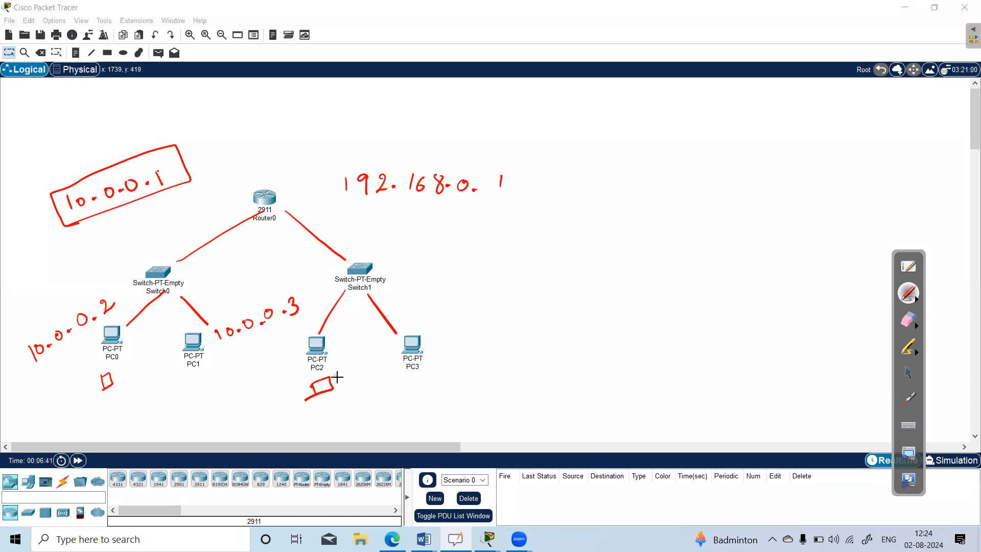
# Handwrite the address 192.168.0.2 in red below PC2 and PC3 and again beside PC3.
pyautogui.moveTo(344, 381); pyautogui.dragTo(342, 396)
pyautogui.moveTo(389, 377)
pyautogui.mouseDown()
pyautogui.moveTo(409, 391)
pyautogui.moveTo(463, 377)
pyautogui.mouseUp()
pyautogui.click(418, 388)
pyautogui.click(440, 382)
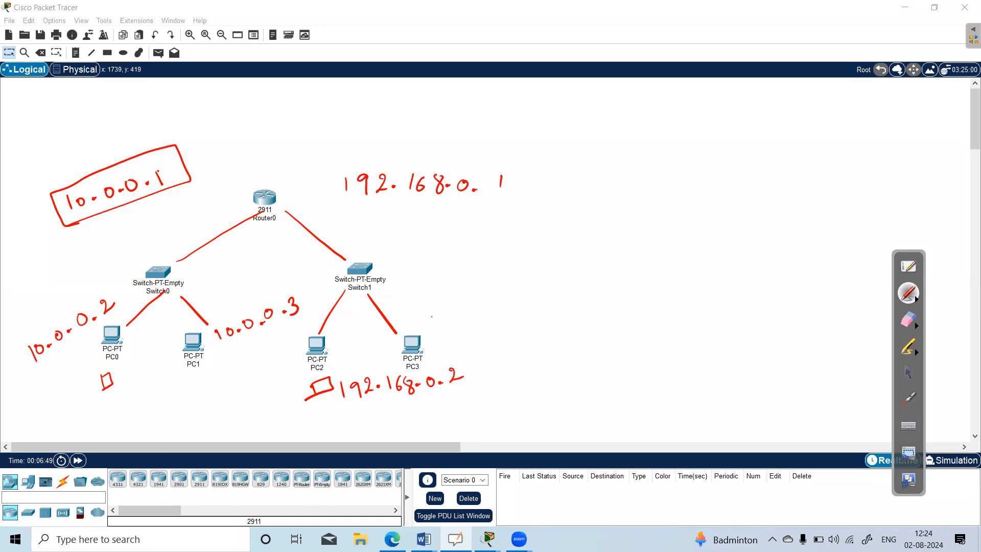
pyautogui.moveTo(451, 318)
pyautogui.mouseDown()
pyautogui.moveTo(448, 333)
pyautogui.moveTo(486, 323)
pyautogui.mouseUp()
pyautogui.moveTo(500, 306)
pyautogui.mouseDown()
pyautogui.moveTo(494, 320)
pyautogui.moveTo(561, 308)
pyautogui.mouseUp()
pyautogui.click(539, 317)
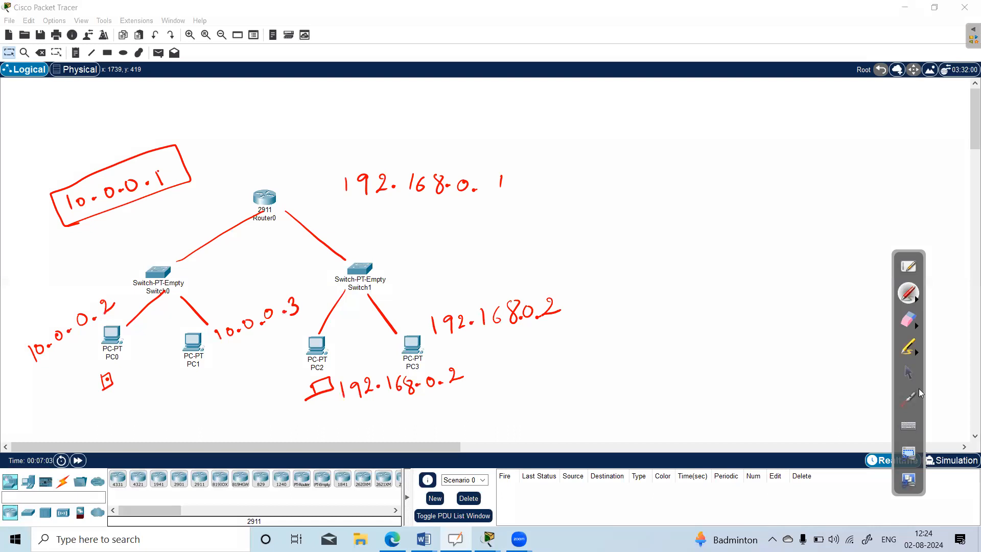
# Erase the red ink links, boxes and handwritten addresses from around the devices.
pyautogui.click(908, 321)
pyautogui.moveTo(280, 383)
pyautogui.mouseDown()
pyautogui.moveTo(410, 398)
pyautogui.moveTo(528, 293)
pyautogui.moveTo(323, 330)
pyautogui.moveTo(370, 189)
pyautogui.moveTo(241, 236)
pyautogui.moveTo(199, 342)
pyautogui.moveTo(154, 320)
pyautogui.moveTo(54, 370)
pyautogui.moveTo(76, 287)
pyautogui.moveTo(82, 178)
pyautogui.moveTo(182, 160)
pyautogui.moveTo(55, 333)
pyautogui.moveTo(33, 346)
pyautogui.moveTo(419, 262)
pyautogui.mouseUp()
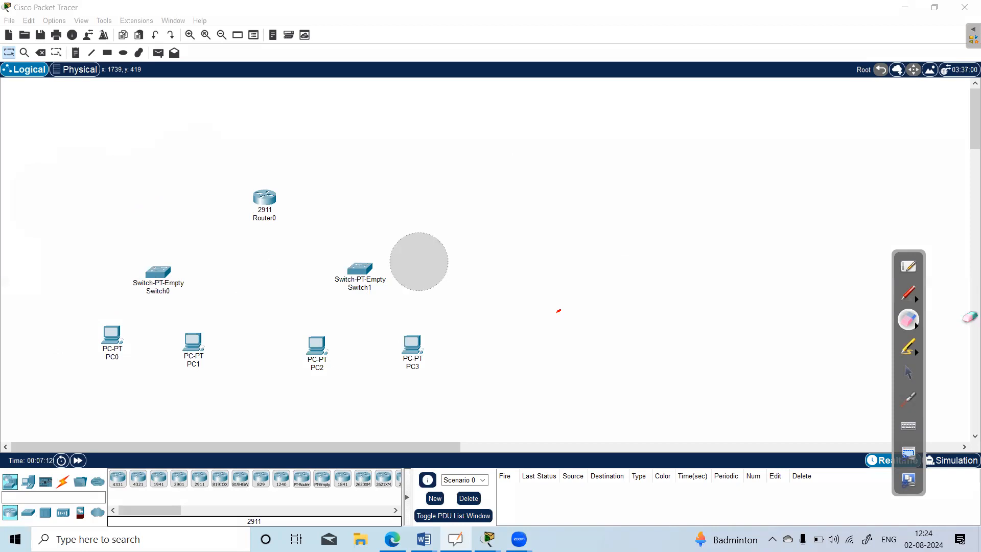
# Switch from the ink eraser back to the arrow pointer and bring up the connection cable types.
pyautogui.click(909, 373)
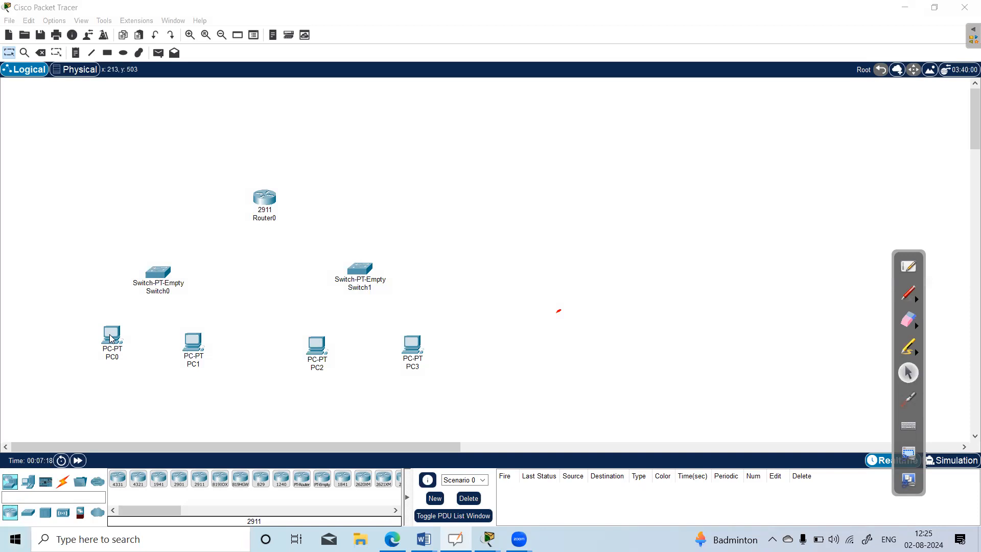
pyautogui.click(63, 481)
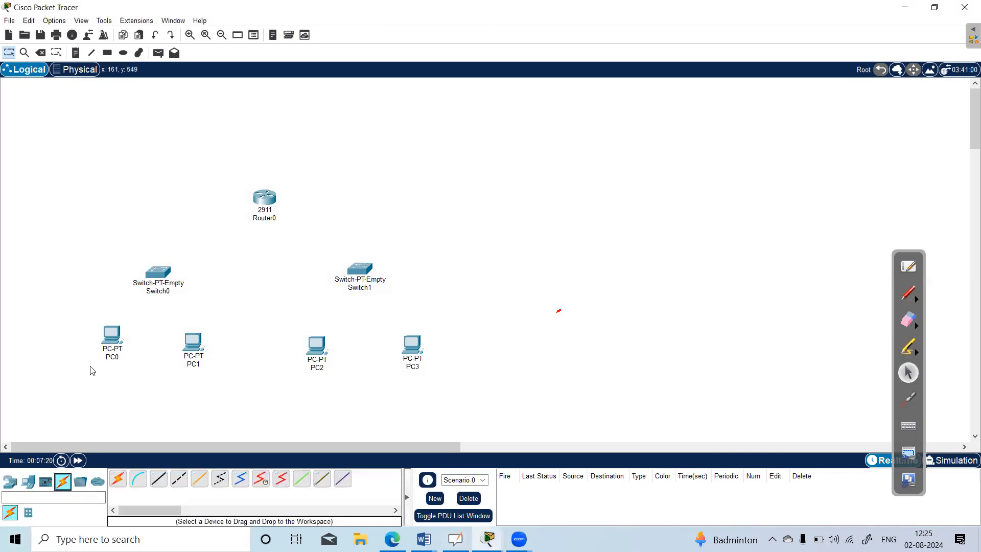
pyautogui.doubleClick(111, 338)
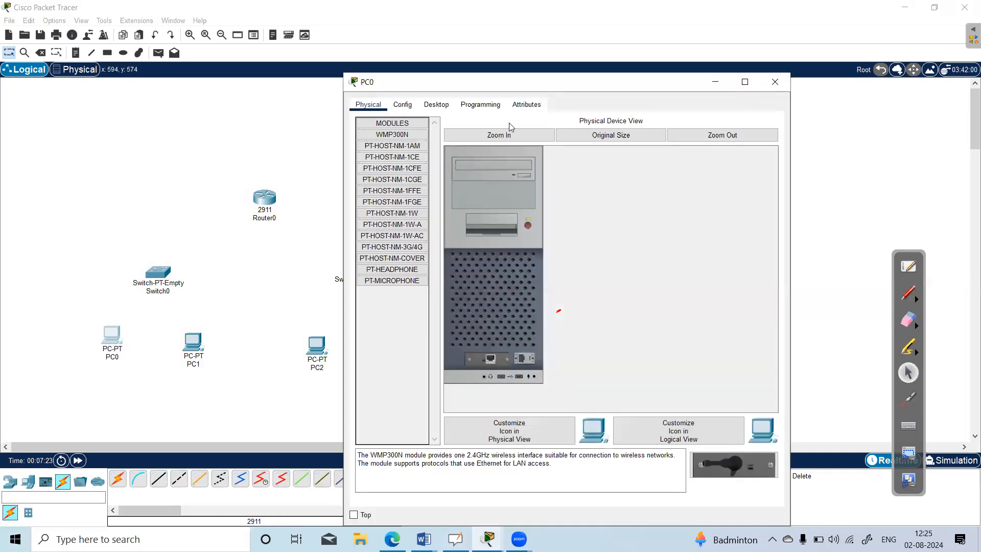
pyautogui.click(723, 135)
pyautogui.click(611, 135)
pyautogui.click(775, 82)
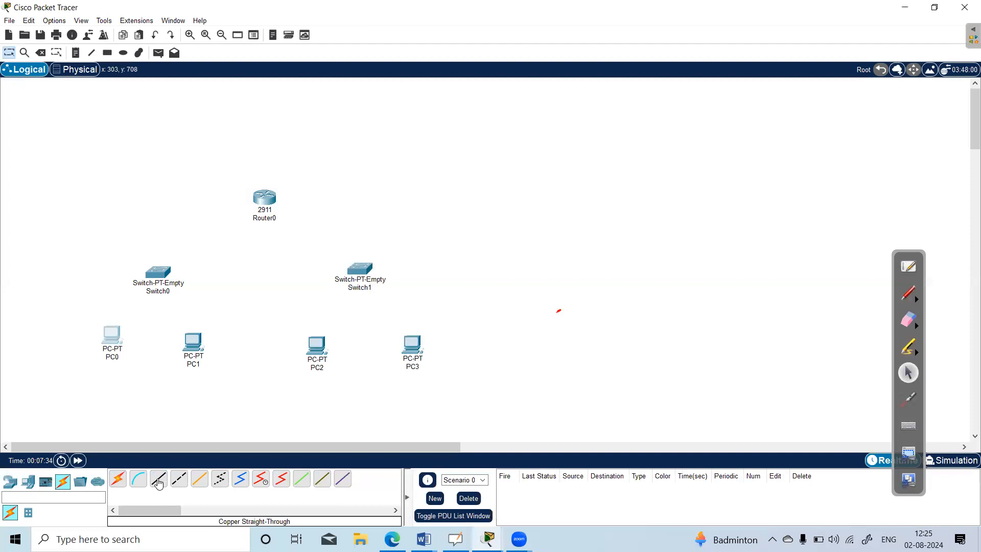
# Connect PC0's FastEthernet0 to Switch0 with a copper straight-through cable.
pyautogui.click(158, 480)
pyautogui.click(112, 335)
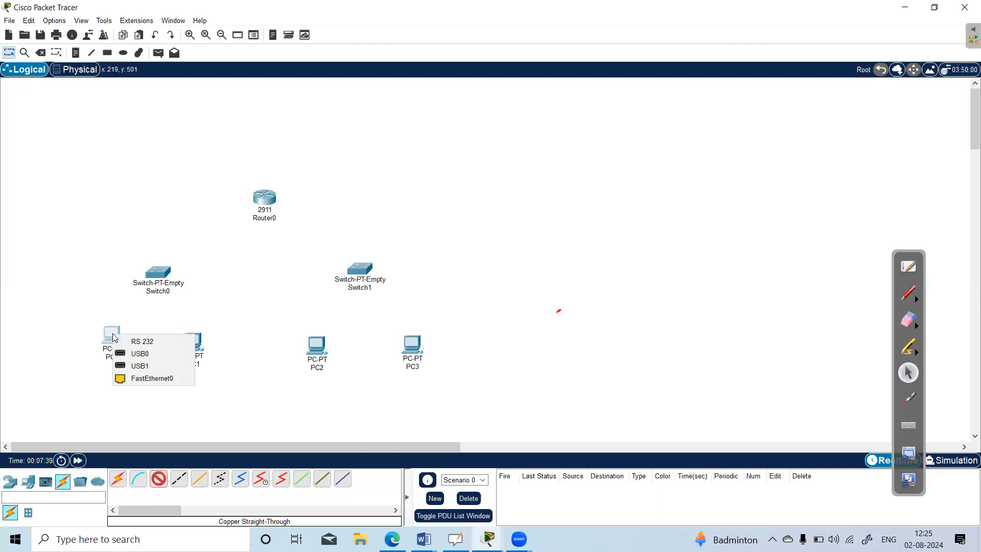
pyautogui.click(150, 378)
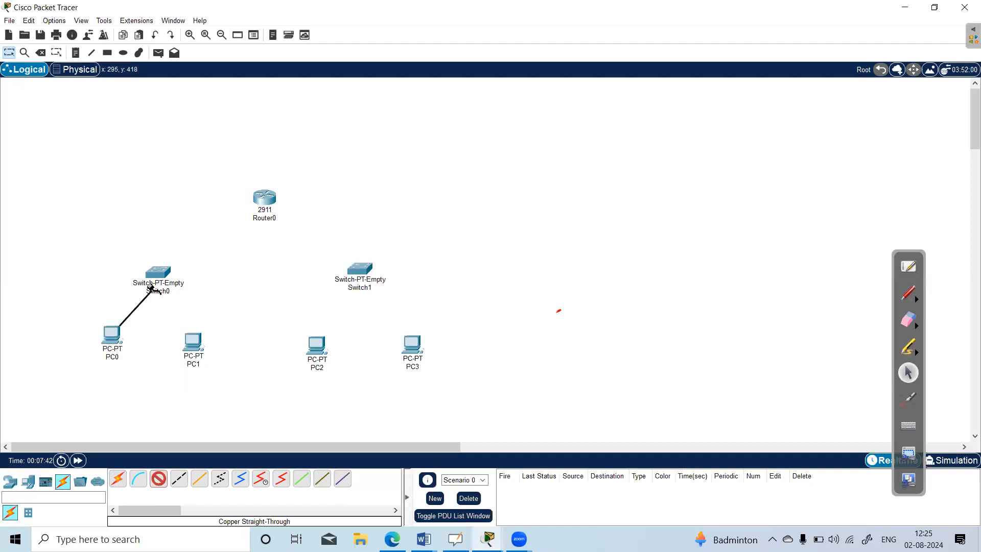
pyautogui.click(157, 280)
pyautogui.click(185, 285)
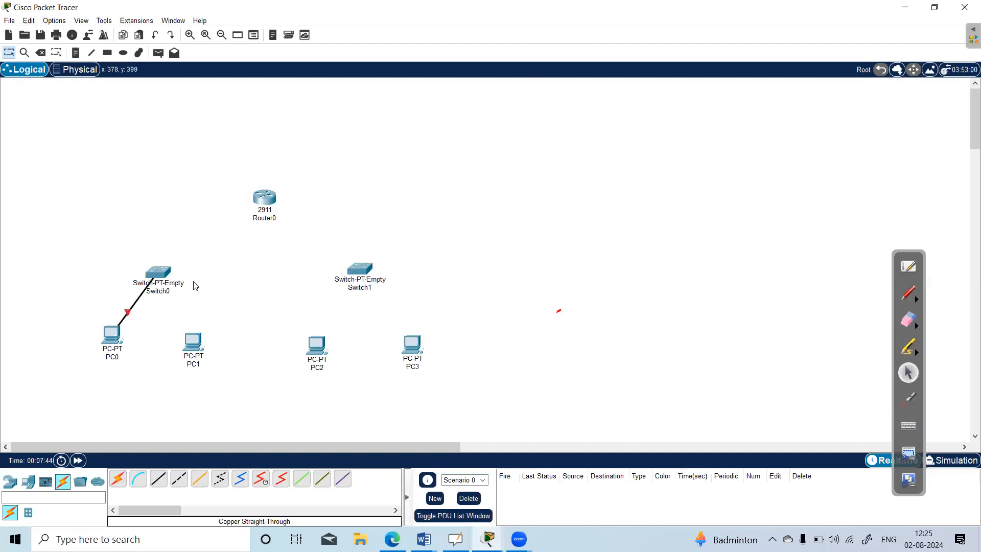
# Try to connect PC1 to Switch0 with a copper straight-through cable.
pyautogui.click(159, 479)
pyautogui.click(192, 343)
pyautogui.click(214, 393)
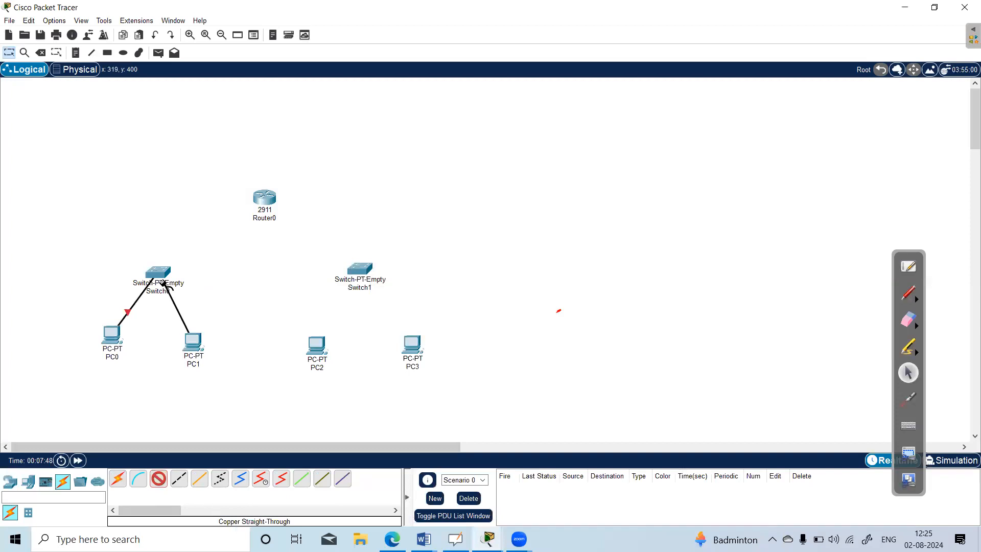
pyautogui.click(172, 274)
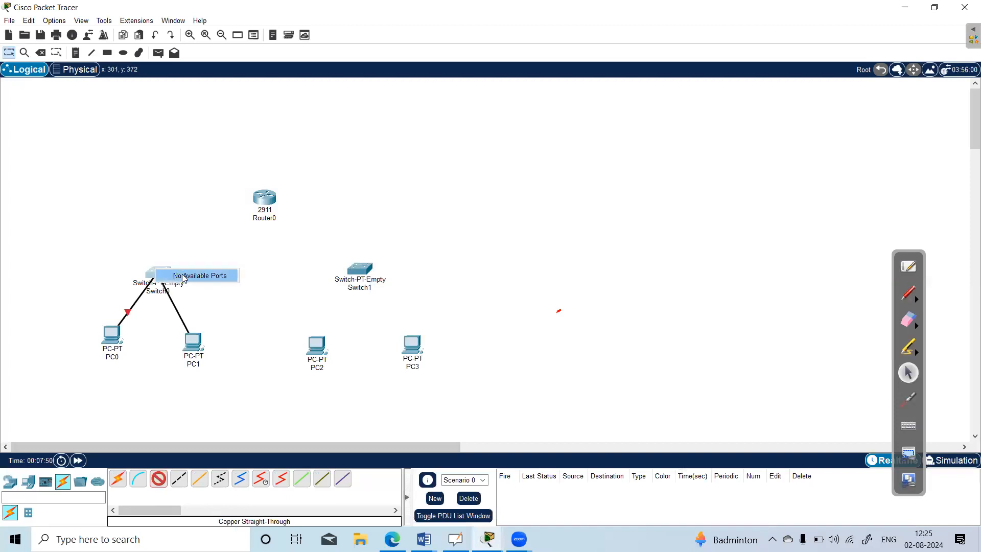
pyautogui.click(183, 276)
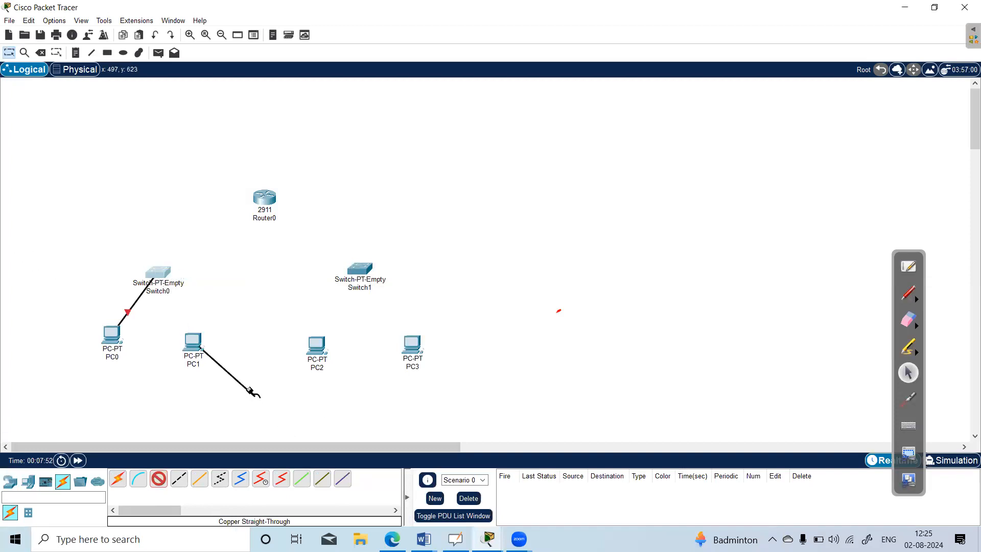
pyautogui.click(196, 351)
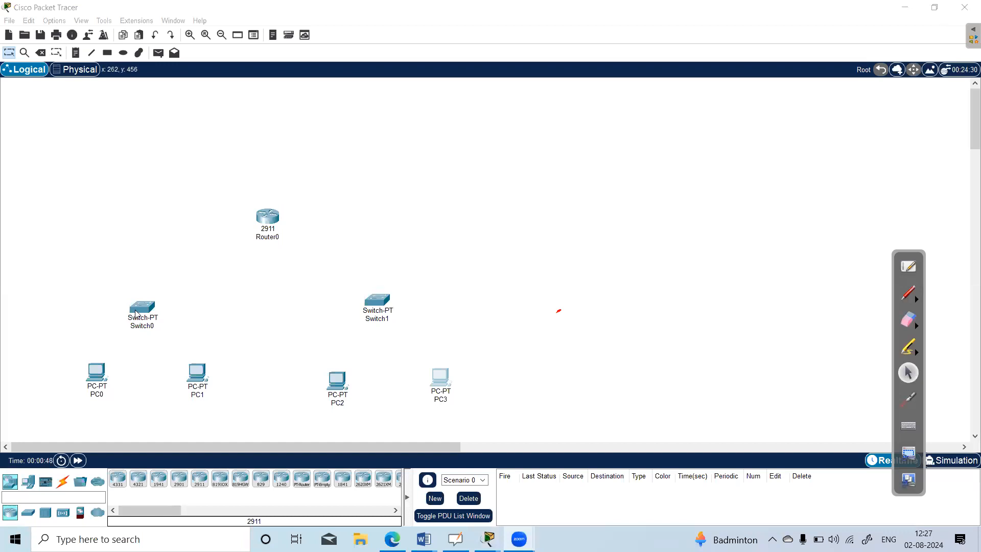
# Connect Switch0's FastEthernet0/1 to PC0's FastEthernet0 with a copper straight-through cable.
pyautogui.click(63, 481)
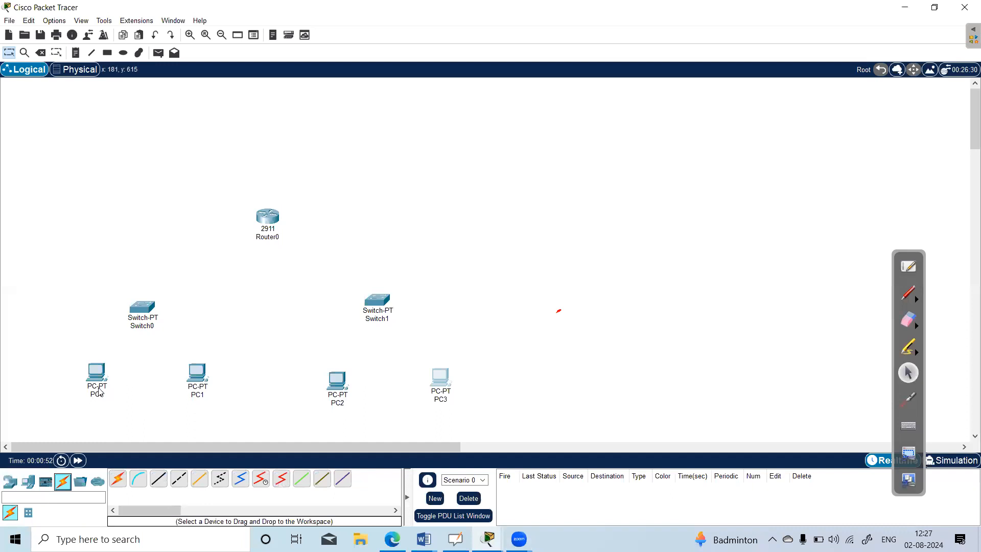
pyautogui.click(159, 480)
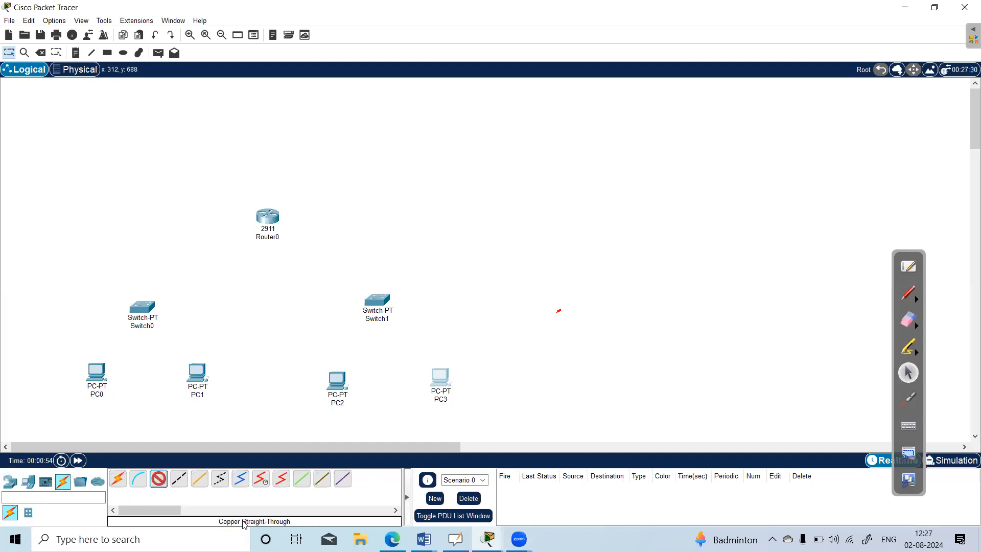
pyautogui.click(146, 312)
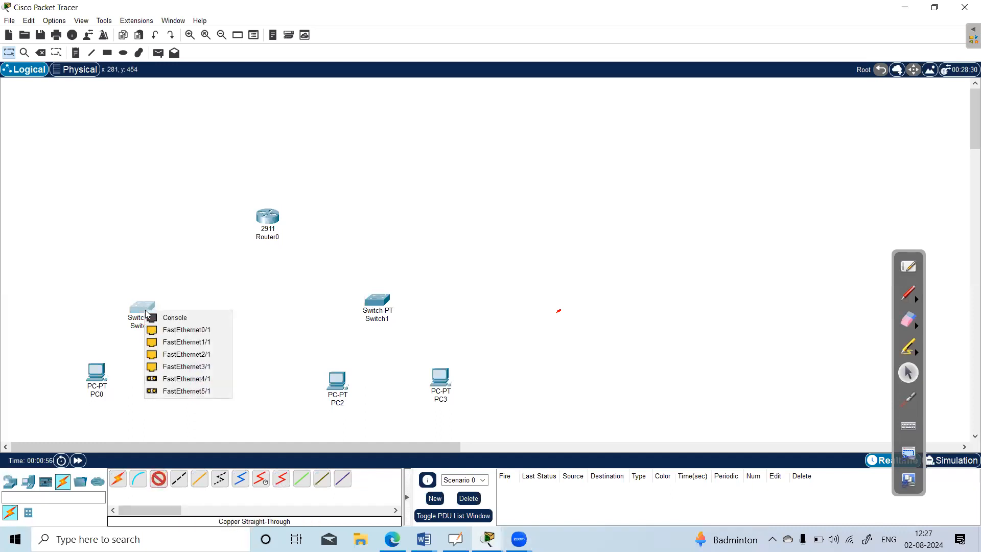
pyautogui.click(186, 330)
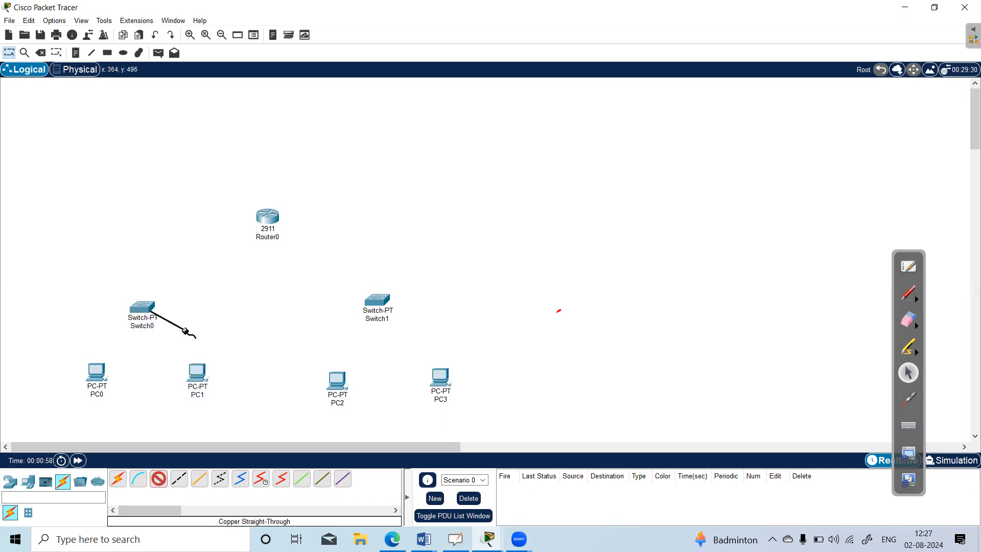
pyautogui.click(96, 376)
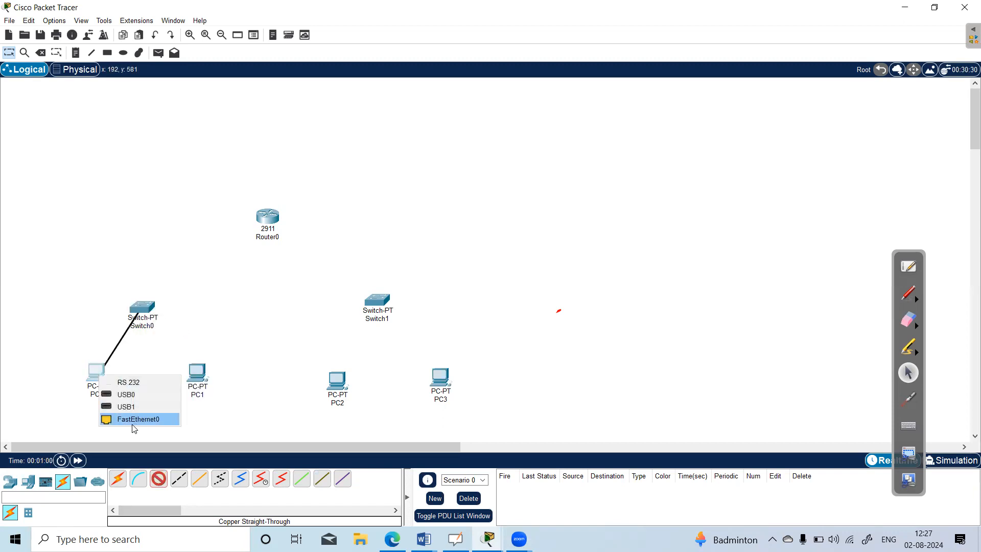
pyautogui.click(137, 420)
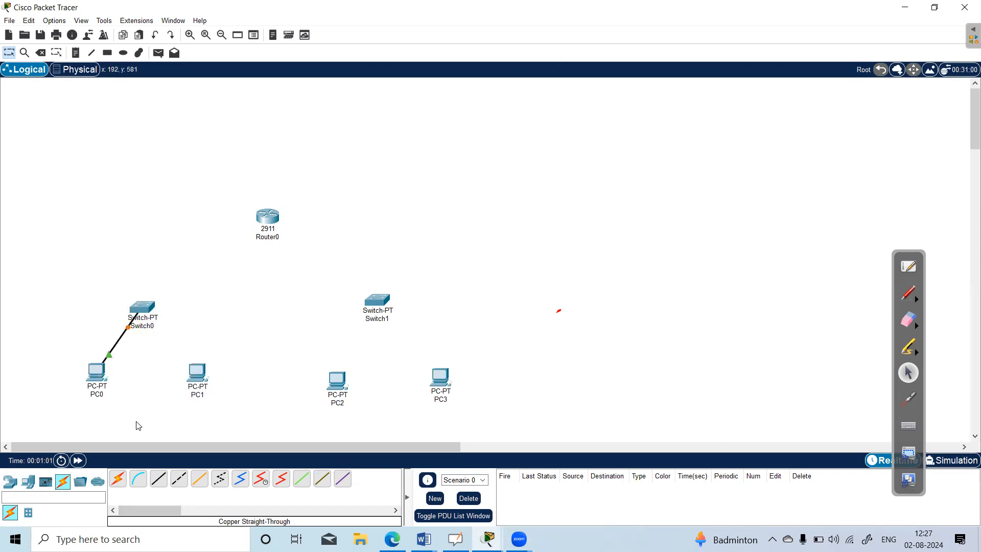
# Connect Switch0's FastEthernet1/1 to PC1's FastEthernet0 with a copper straight-through cable.
pyautogui.click(162, 484)
pyautogui.click(143, 310)
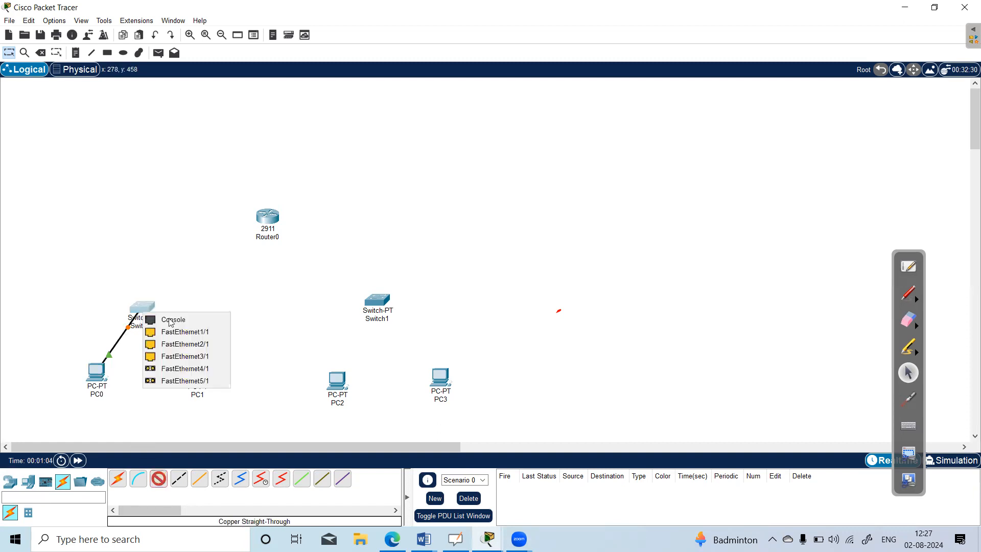
pyautogui.click(185, 333)
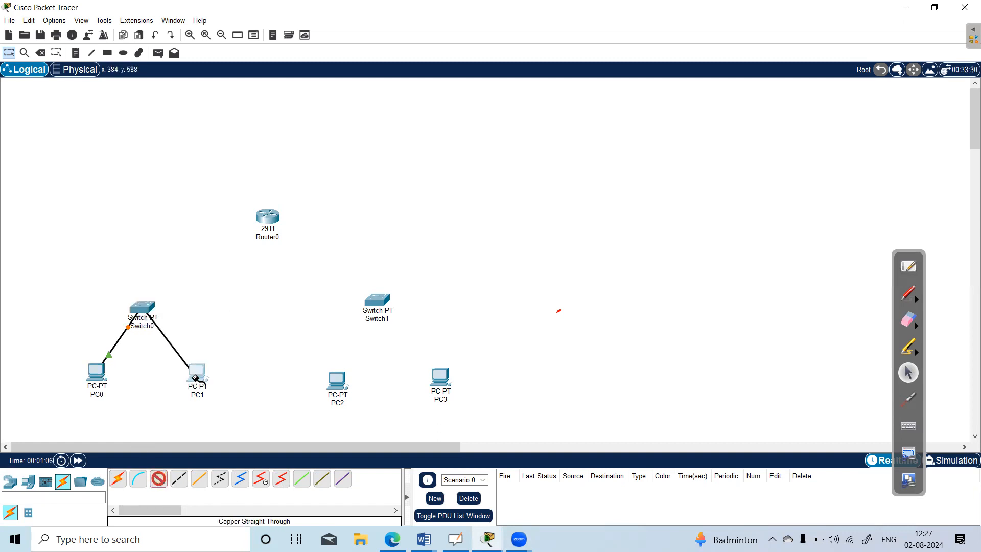
pyautogui.click(198, 372)
pyautogui.click(240, 424)
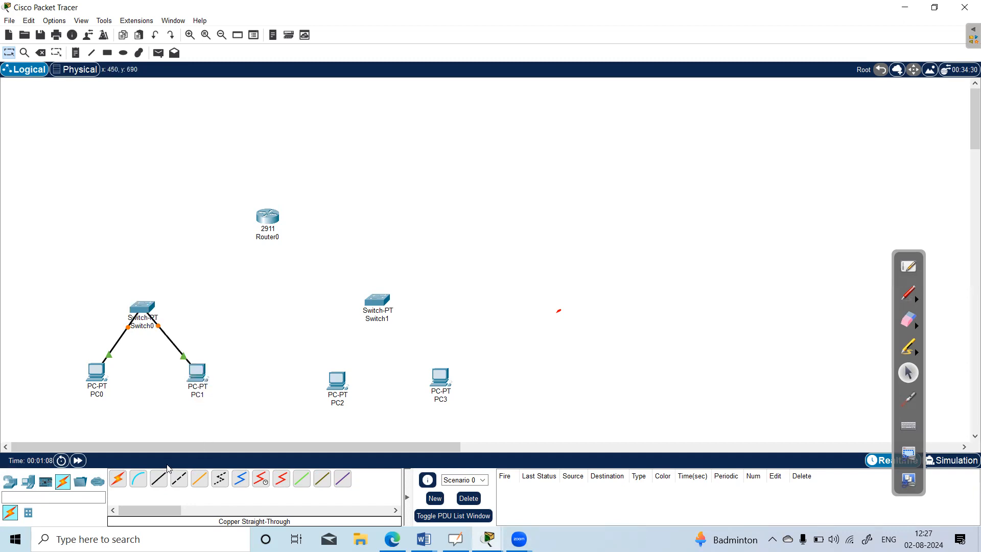
# Connect Switch0's FastEthernet2/1 to the first GigabitEthernet port of Router0 with a copper straight-through cable.
pyautogui.click(158, 481)
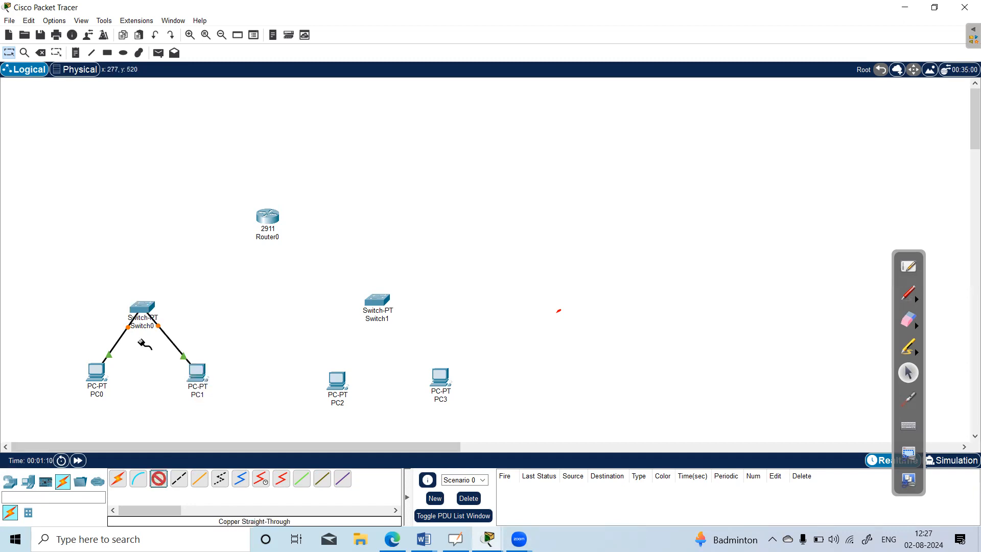
pyautogui.click(144, 310)
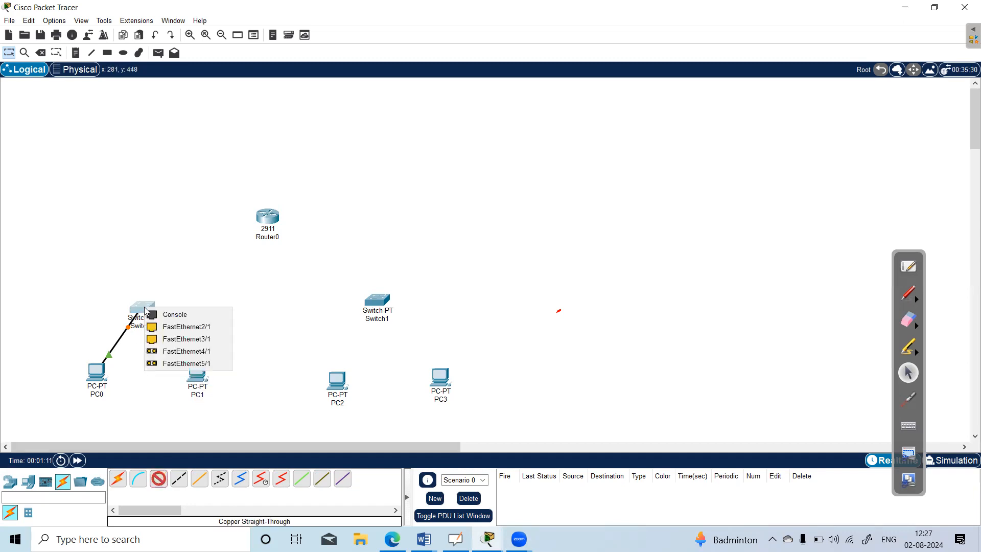
pyautogui.click(204, 329)
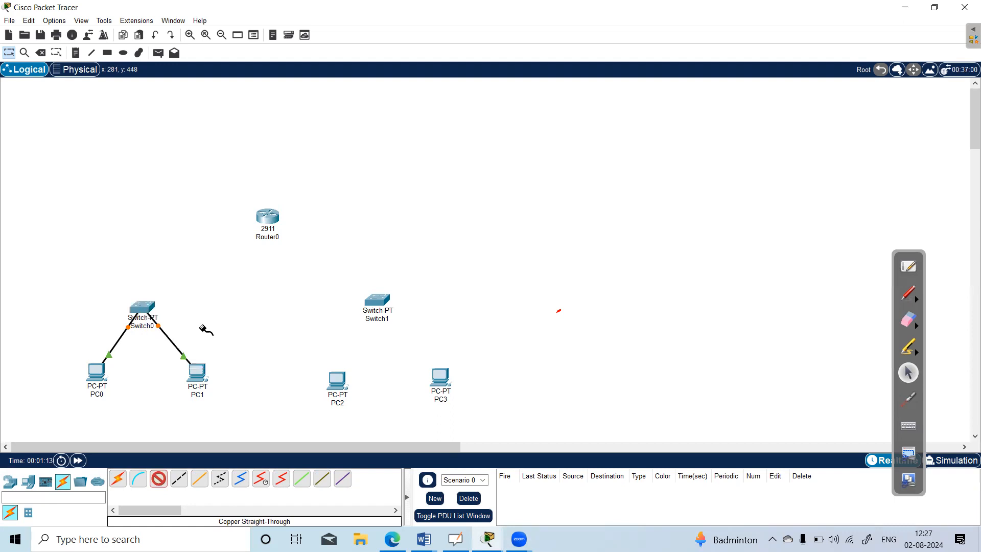
pyautogui.click(269, 219)
pyautogui.click(324, 251)
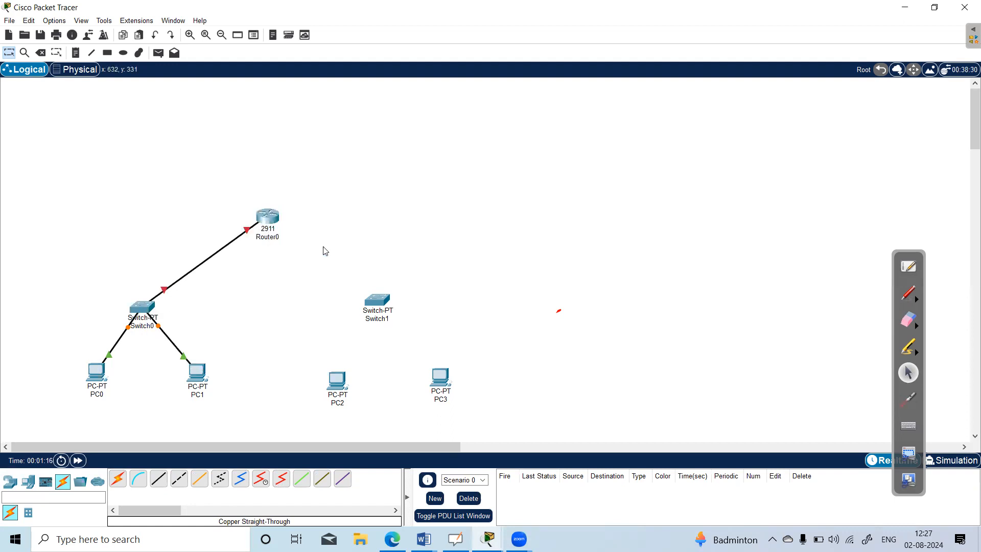
# Connect Switch1's FastEthernet0/1 to Router0's GigabitEthernet0/1 with a copper straight-through cable.
pyautogui.click(158, 482)
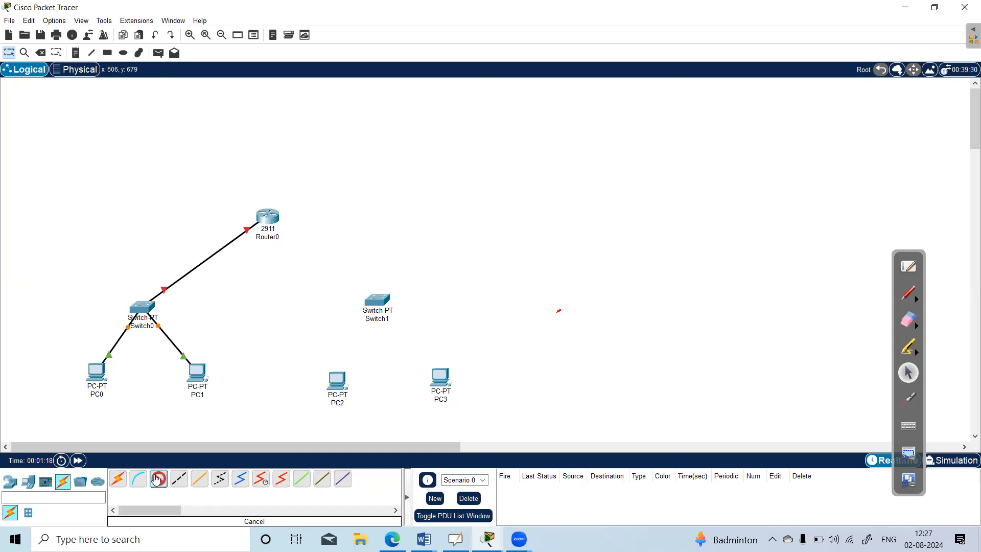
pyautogui.click(376, 300)
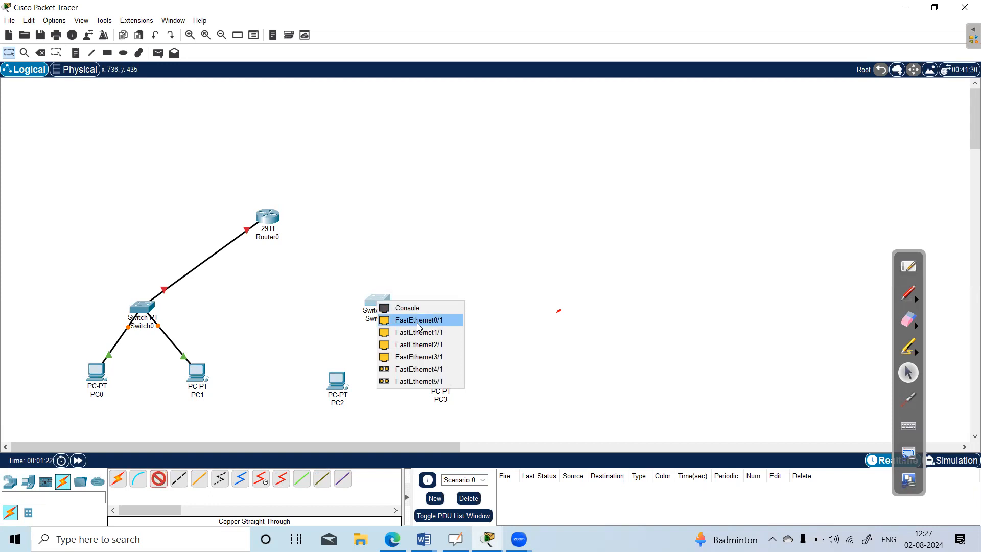
pyautogui.click(418, 322)
pyautogui.click(268, 217)
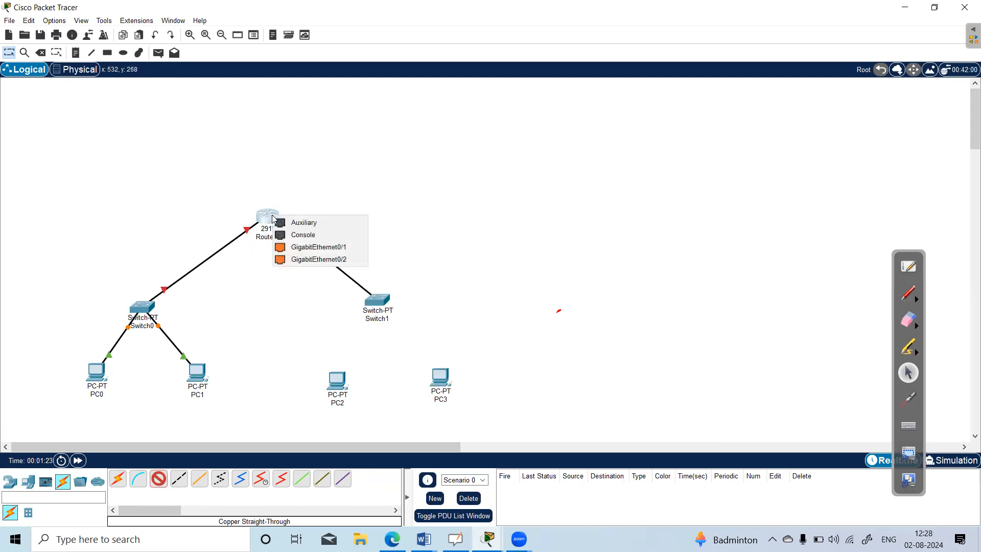
pyautogui.click(328, 248)
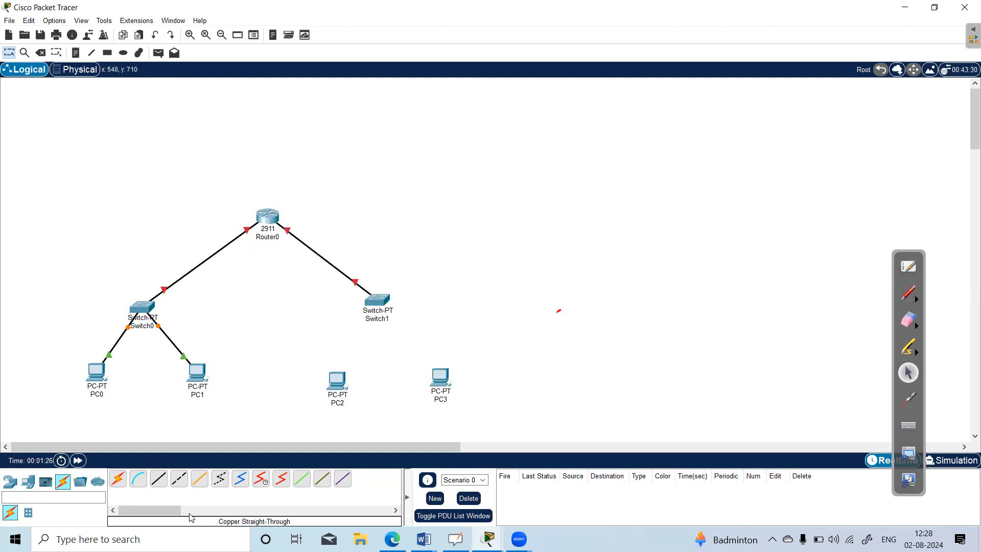
# Connect Switch1's FastEthernet1/1 to PC2's FastEthernet0 with a copper straight-through cable.
pyautogui.click(159, 480)
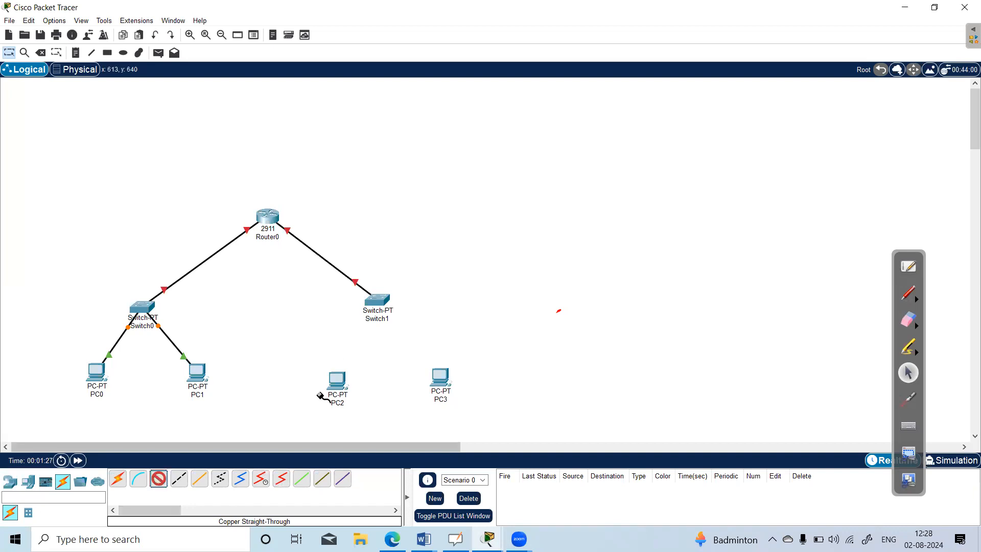
pyautogui.click(377, 306)
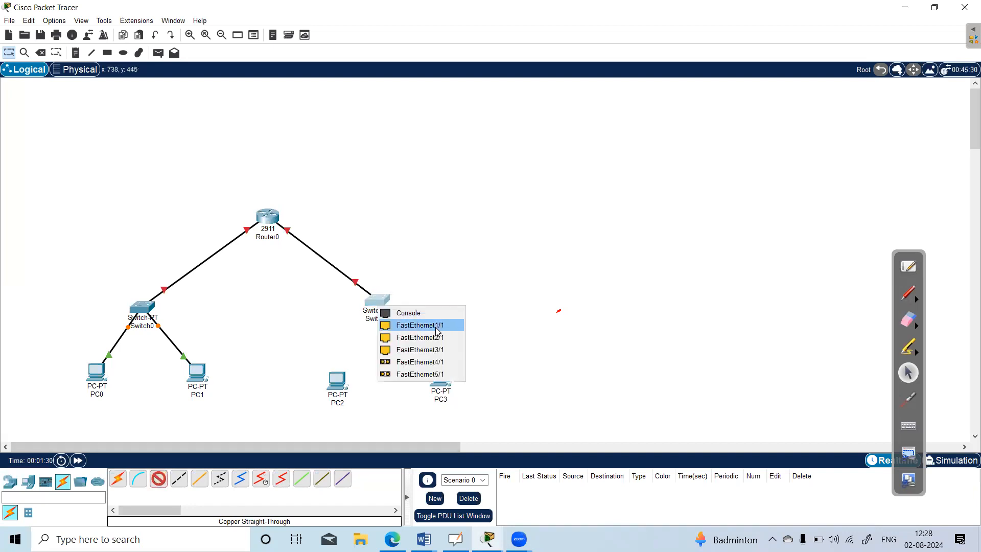
pyautogui.click(435, 327)
pyautogui.click(340, 381)
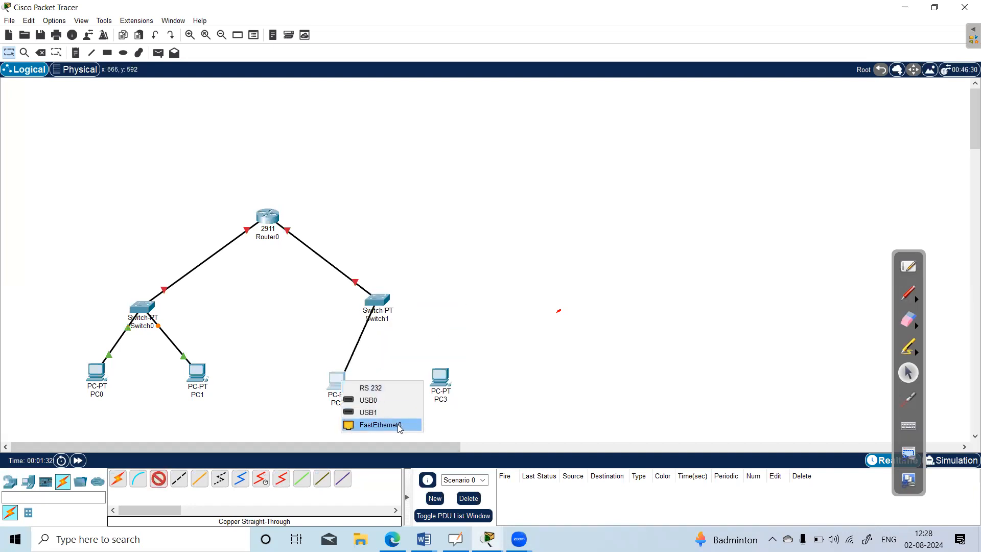
pyautogui.click(397, 424)
# Connect Switch1's FastEthernet2/1 to PC3's FastEthernet0 with a copper straight-through cable.
pyautogui.click(159, 481)
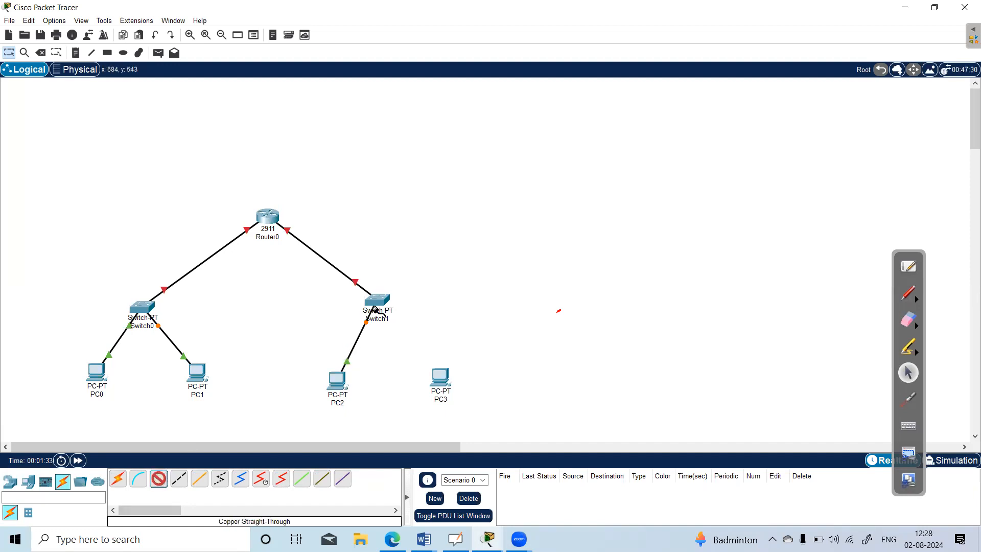
pyautogui.click(378, 300)
pyautogui.click(430, 322)
pyautogui.click(439, 377)
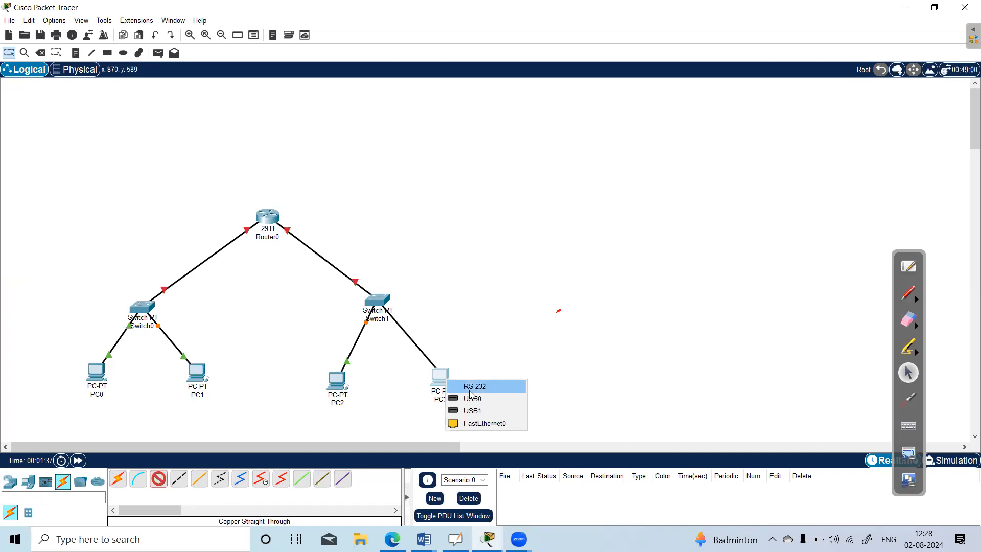
pyautogui.click(487, 427)
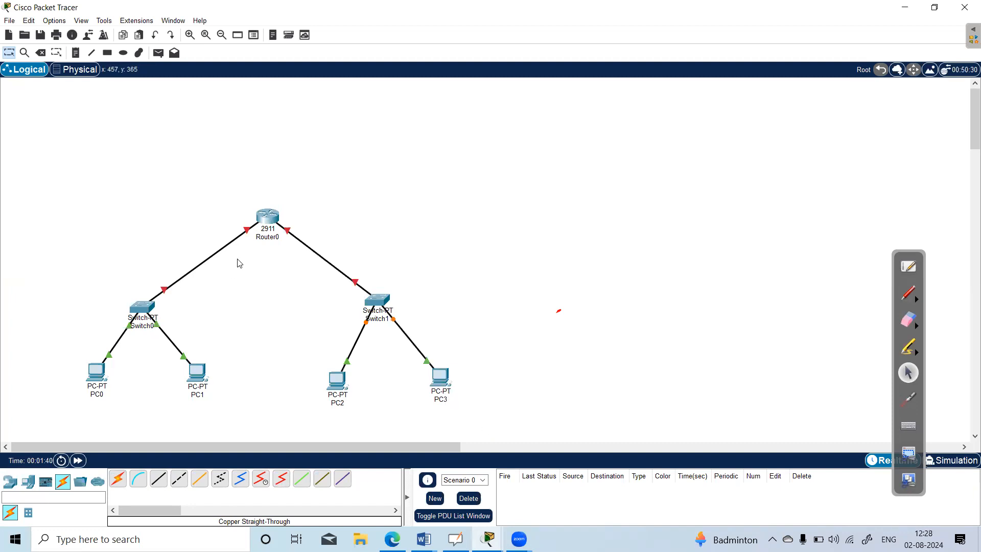
# Assign PC0 the static IPv4 address 10.0.0.1 with subnet mask 255.0.0.0 on FastEthernet0.
pyautogui.moveTo(166, 290)
pyautogui.click(97, 370)
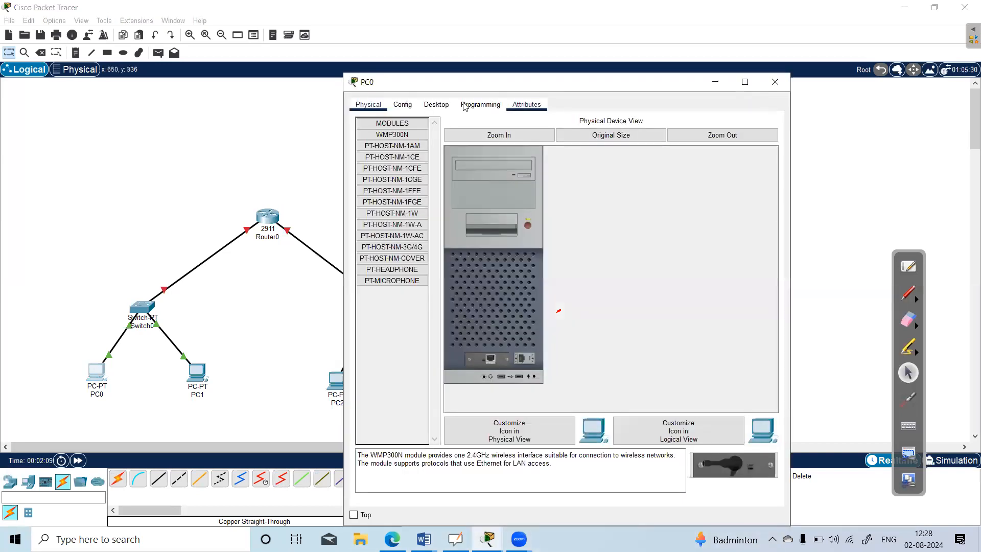
pyautogui.click(404, 107)
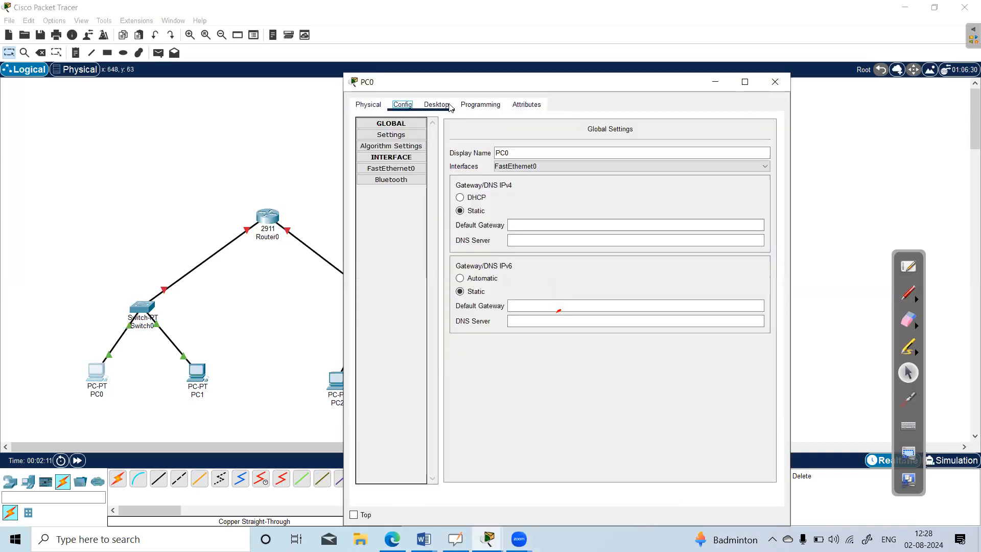
pyautogui.click(436, 104)
pyautogui.click(407, 153)
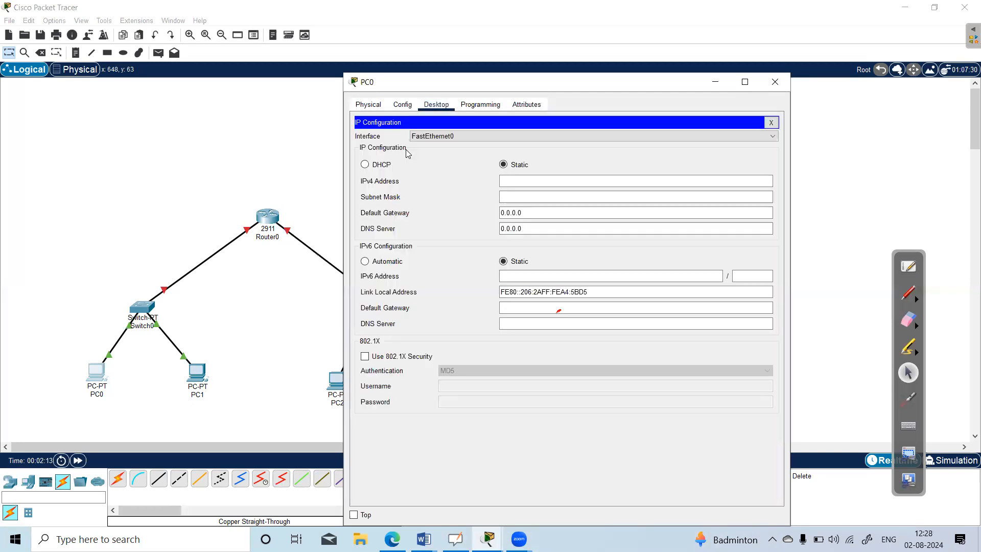
pyautogui.click(597, 183)
pyautogui.write('1')
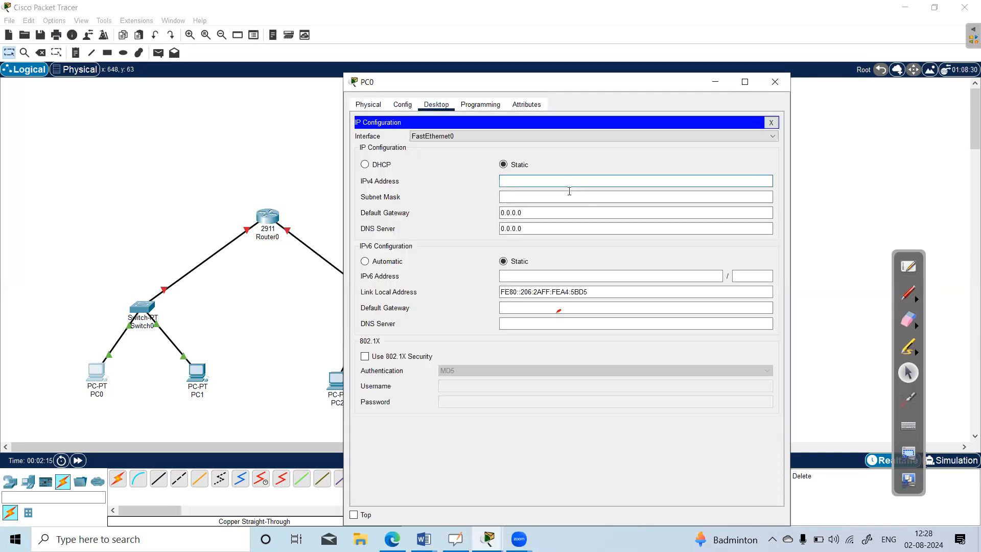
pyautogui.write('0.0')
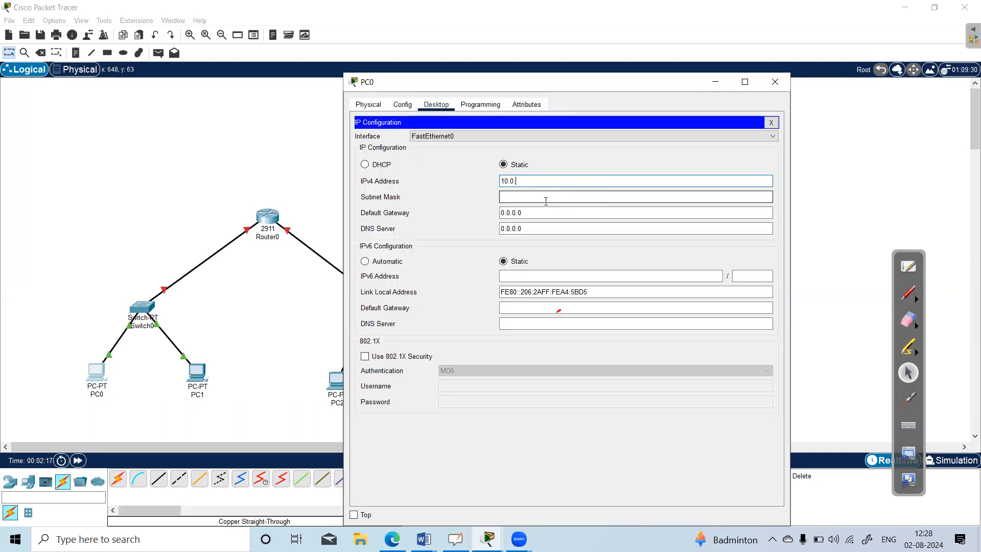
pyautogui.write('.0.1')
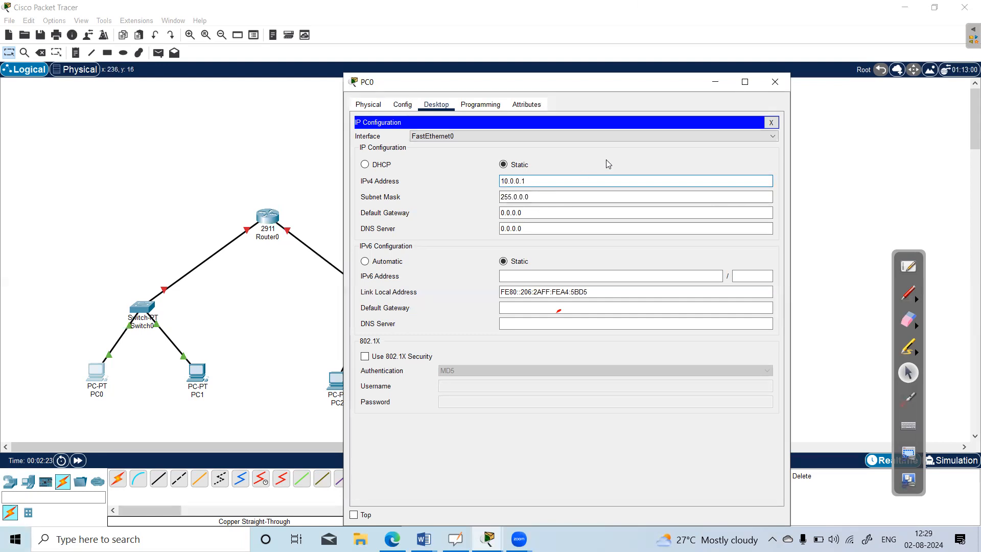
pyautogui.click(775, 81)
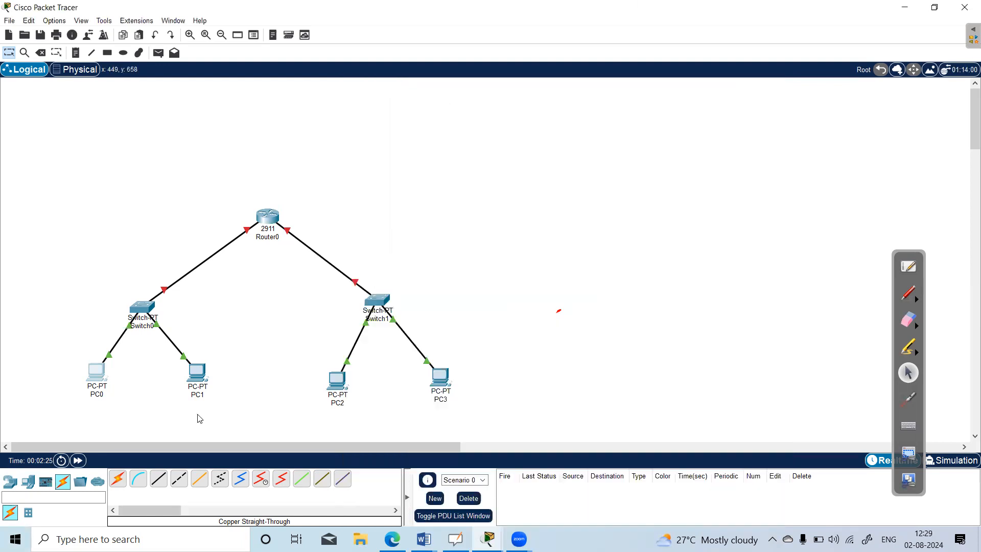
# Assign PC1 the static IPv4 address 10.0.0.3 on FastEthernet0.
pyautogui.click(200, 370)
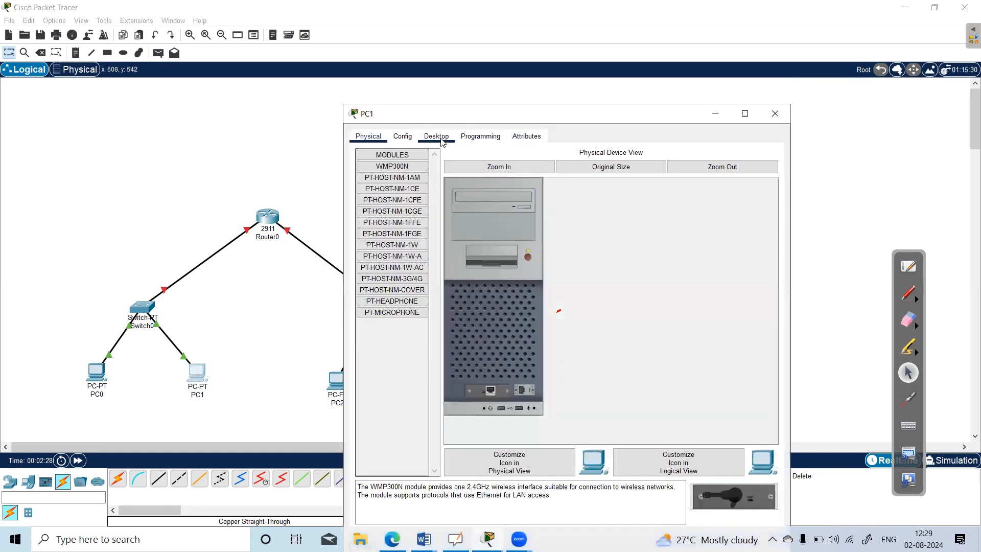
pyautogui.click(437, 137)
pyautogui.click(390, 183)
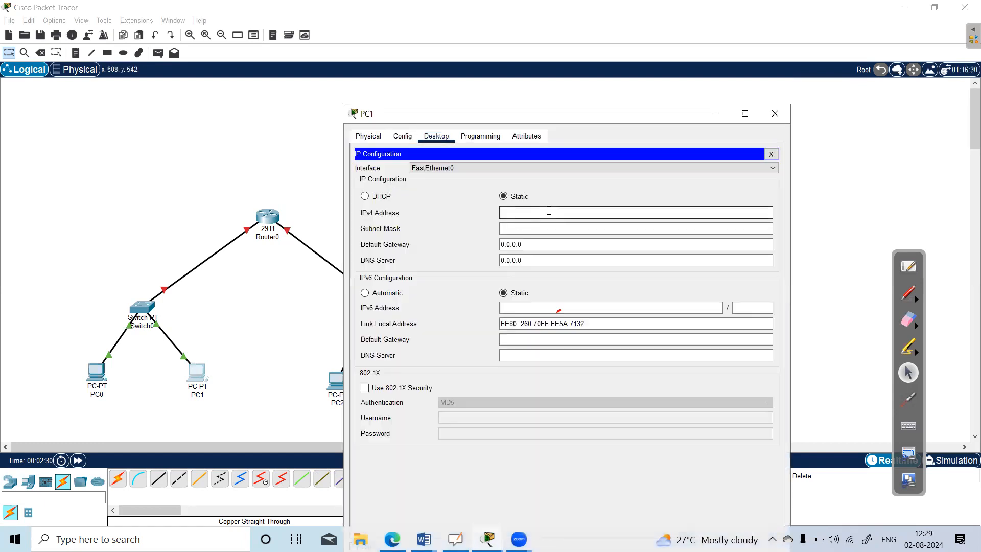
pyautogui.write('10.0.0')
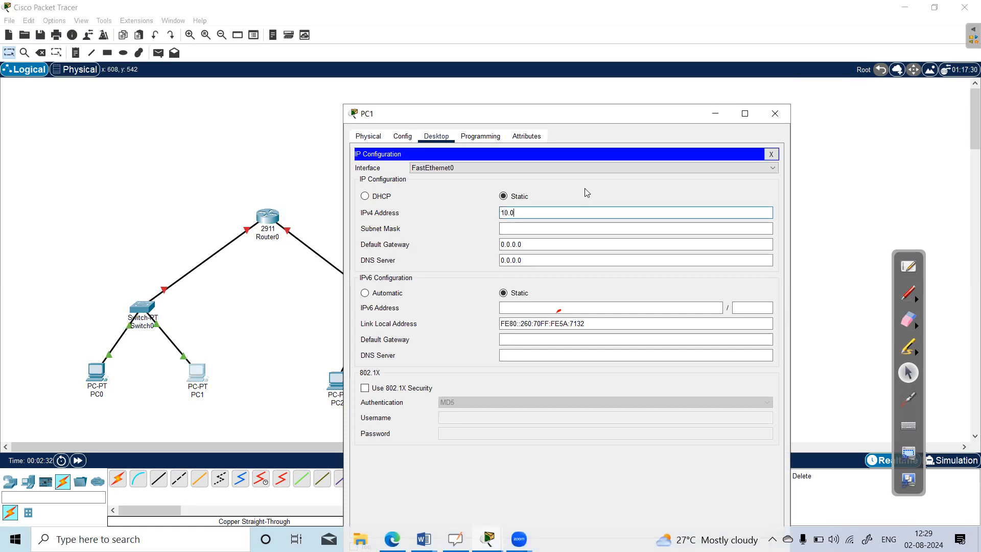
pyautogui.write('.3')
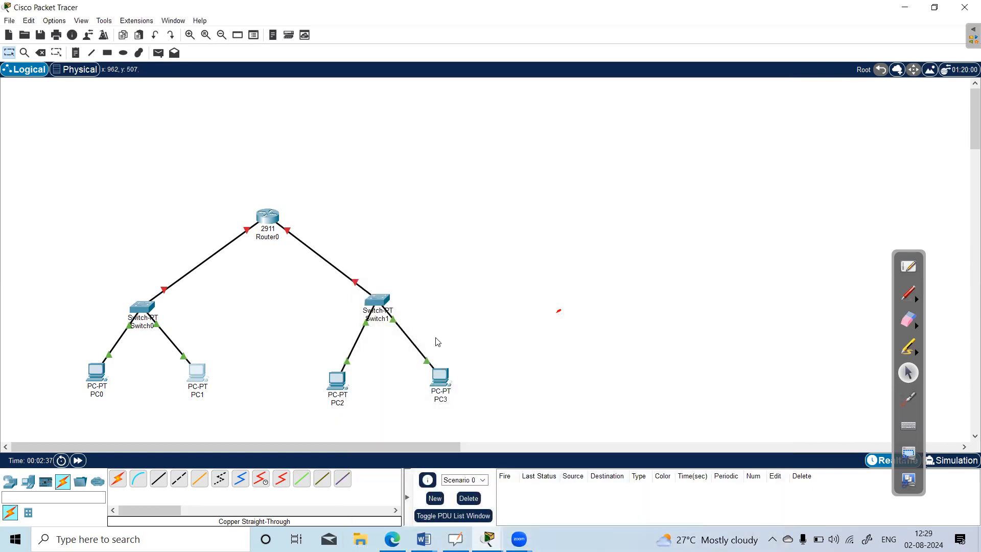
pyautogui.click(775, 113)
# Assign PC2 the static IPv4 address 192.168.0.2 with subnet mask 255.255.255.0 on FastEthernet0.
pyautogui.click(333, 383)
pyautogui.click(435, 105)
pyautogui.click(396, 145)
pyautogui.click(533, 184)
pyautogui.write('192.168.0.')
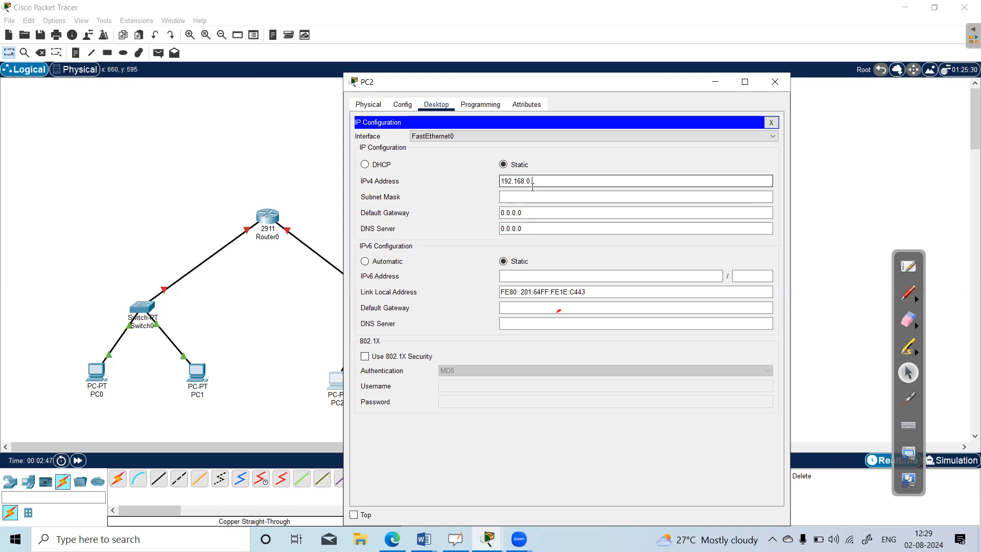
pyautogui.write('2')
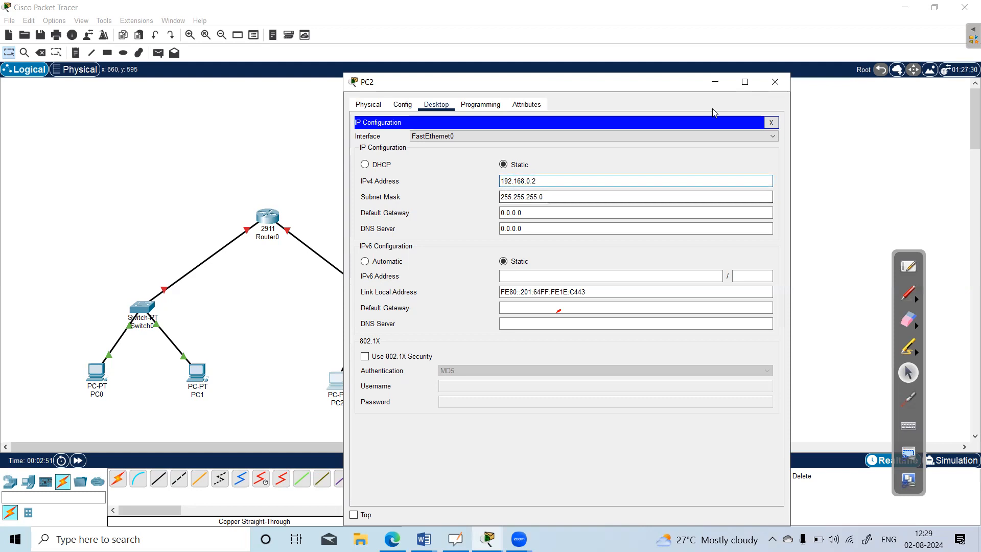
pyautogui.click(778, 84)
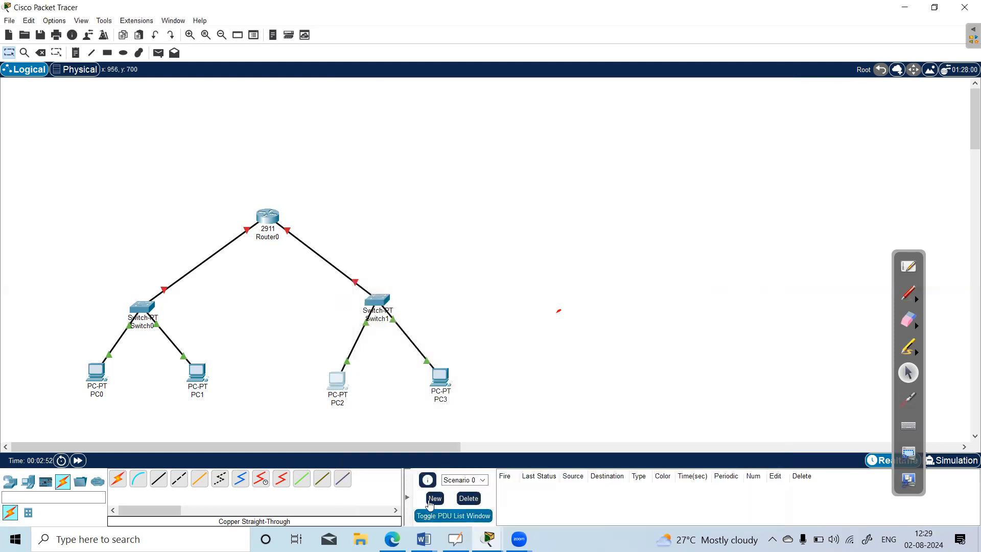
# Assign PC3 the static IPv4 address 192.168.0.3 with subnet mask 255.255.255.0 on FastEthernet0.
pyautogui.click(440, 379)
pyautogui.click(480, 136)
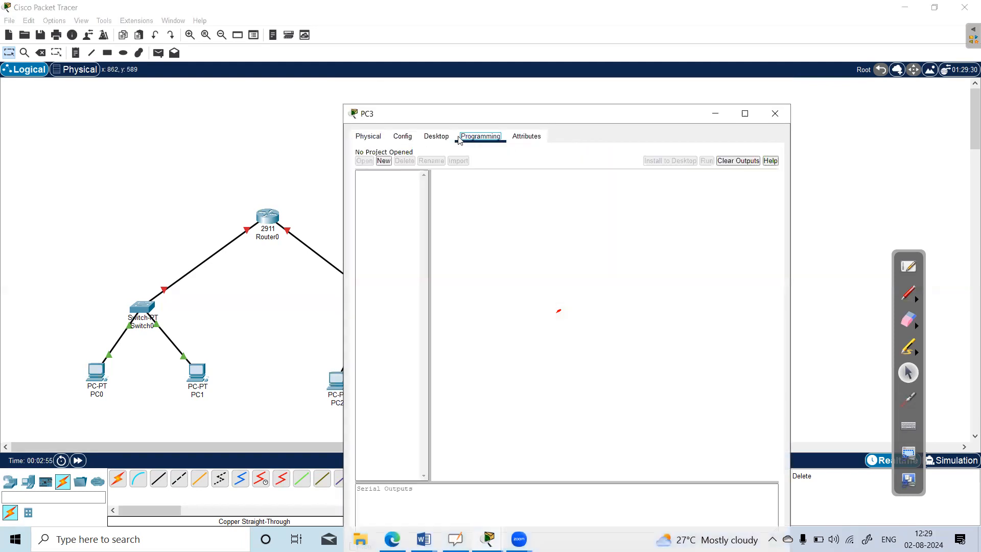
pyautogui.click(436, 136)
pyautogui.click(408, 197)
pyautogui.click(514, 217)
pyautogui.write('192.16')
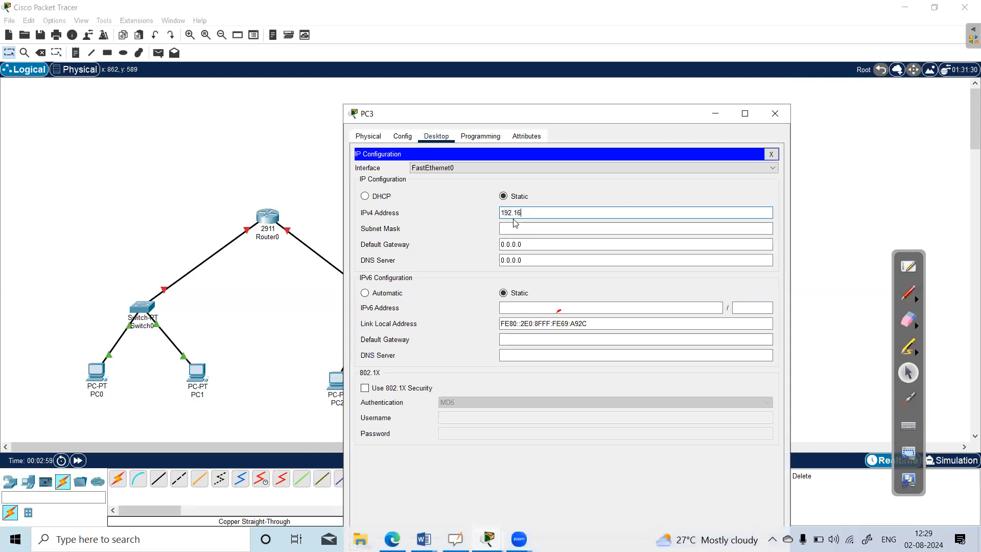
pyautogui.click(515, 226)
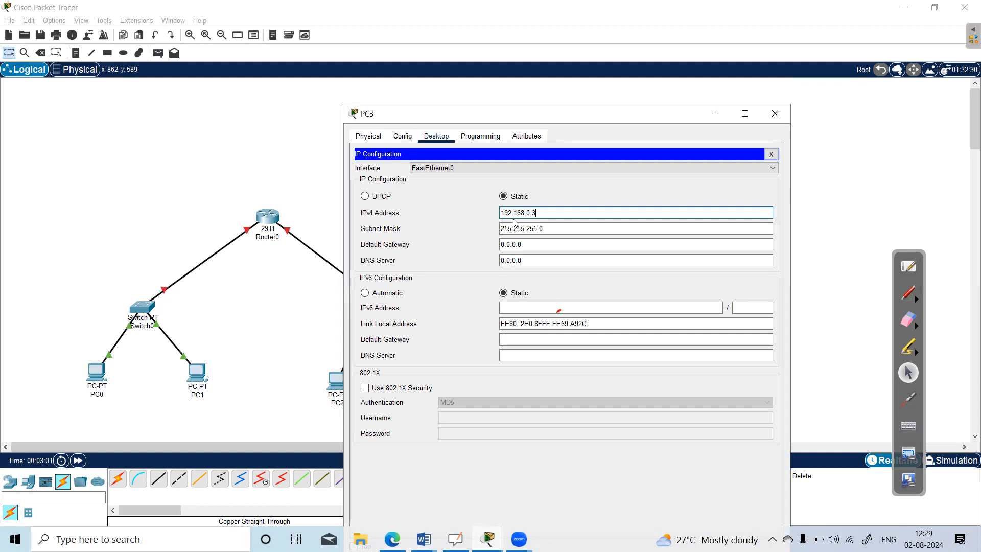
pyautogui.click(784, 114)
# Configure Router0's GigabitEthernet0/0 with IPv4 address 10.0.0.1 and subnet mask 255.0.0.0, and turn the port on.
pyautogui.click(263, 221)
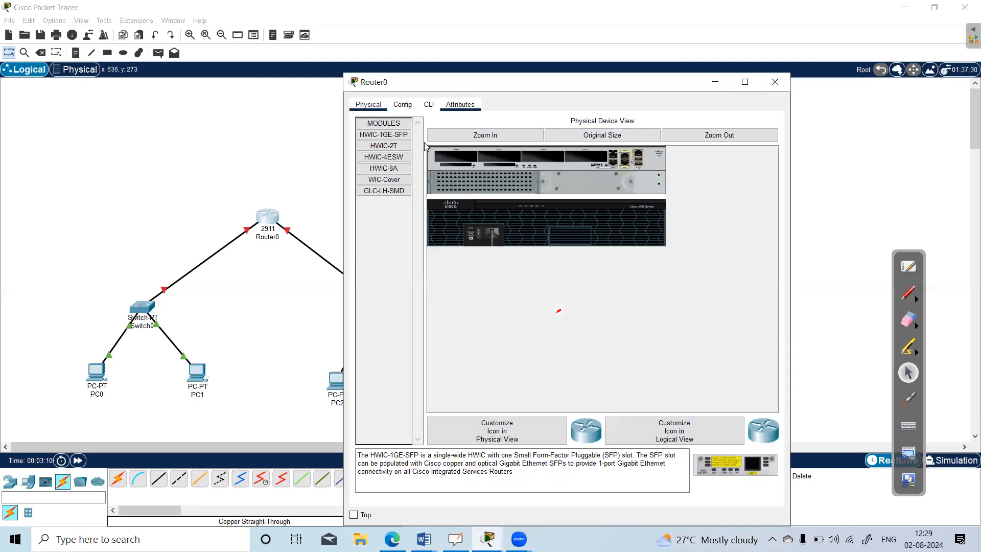
pyautogui.click(404, 106)
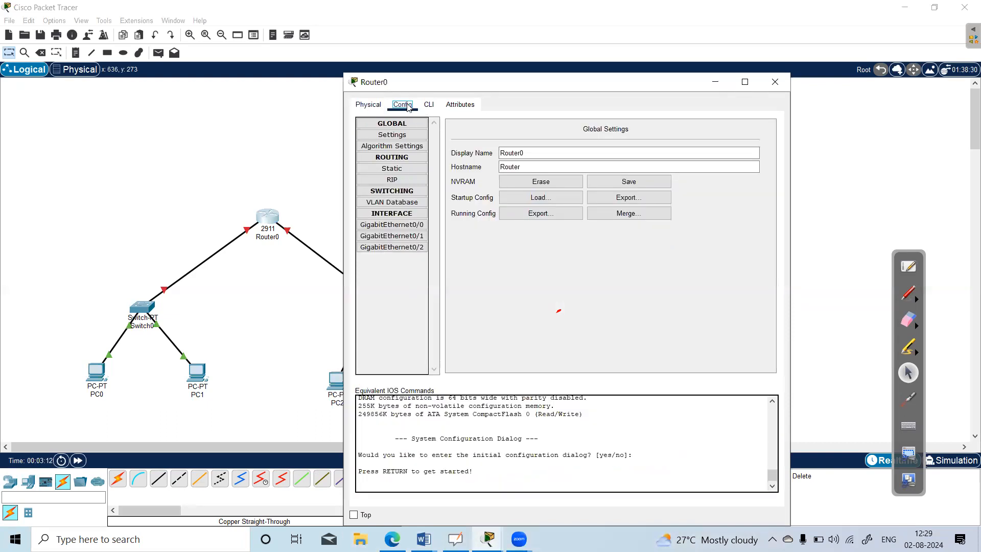
pyautogui.click(402, 226)
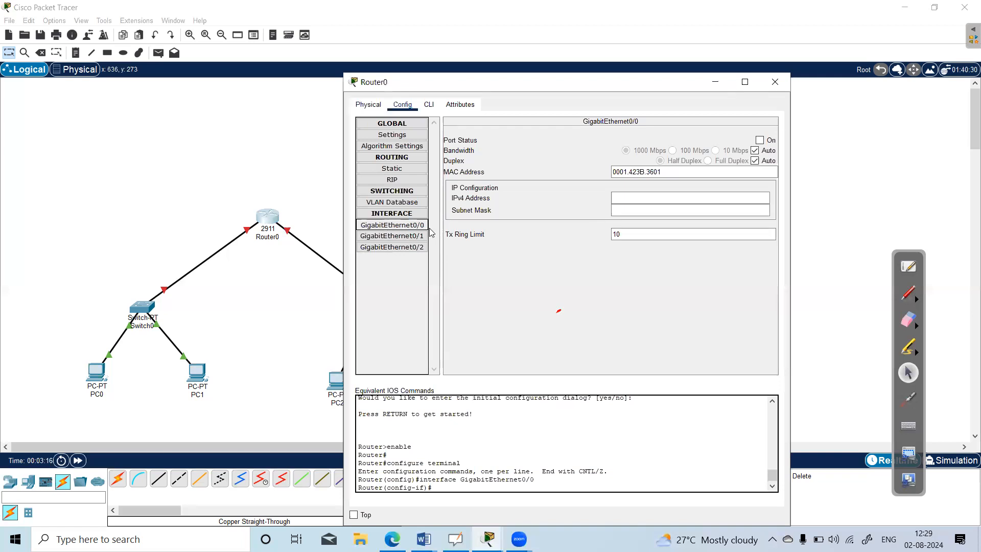
pyautogui.click(628, 195)
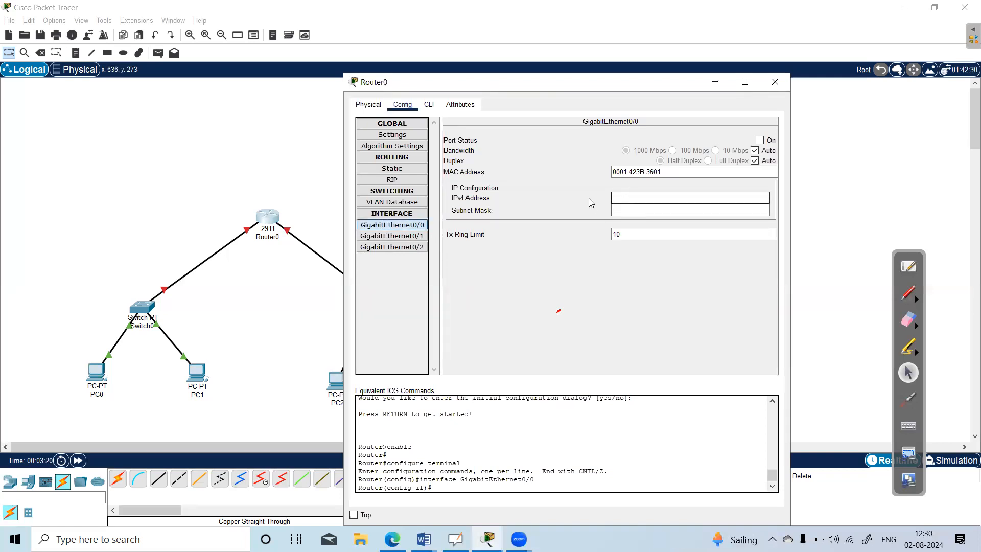
pyautogui.write('10.0.0')
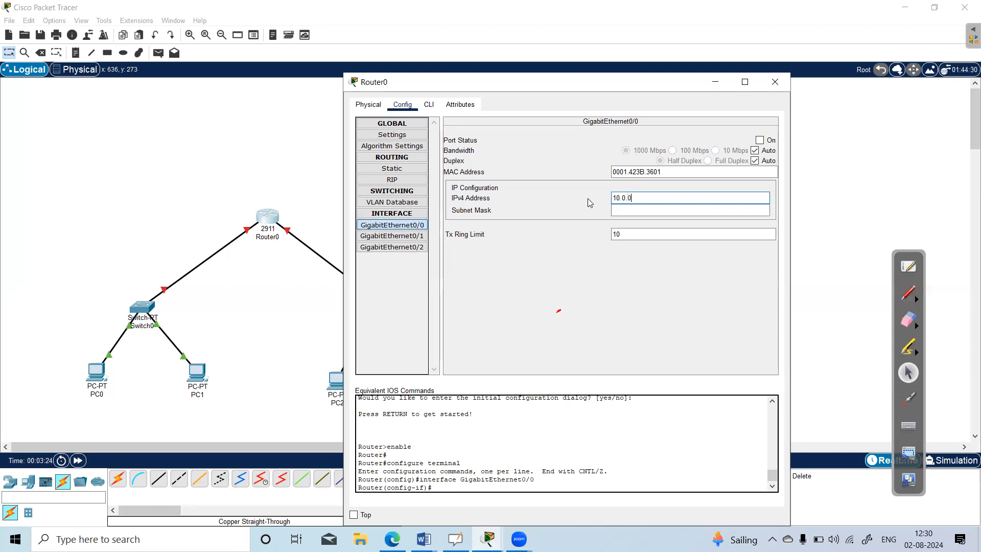
pyautogui.write('.1')
pyautogui.press('Return')
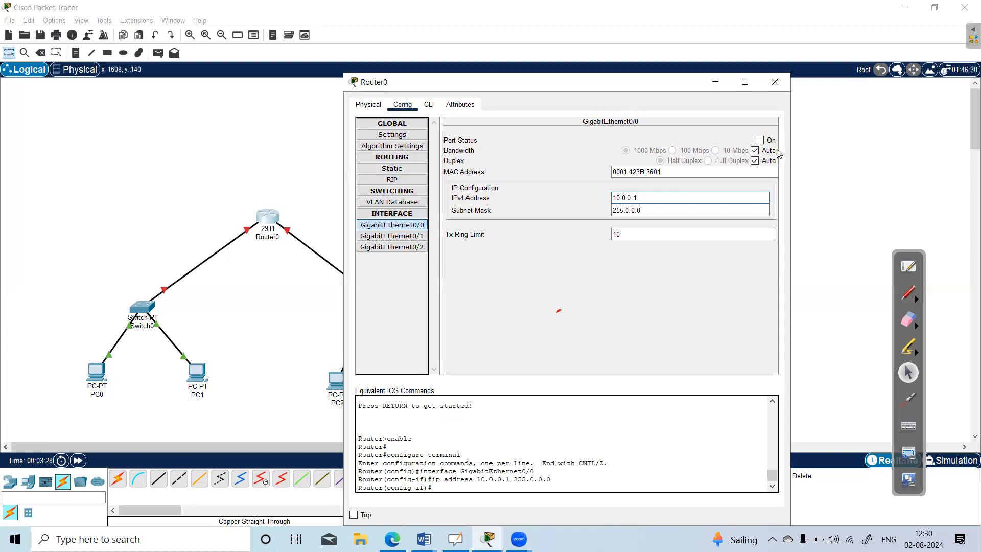
pyautogui.click(759, 140)
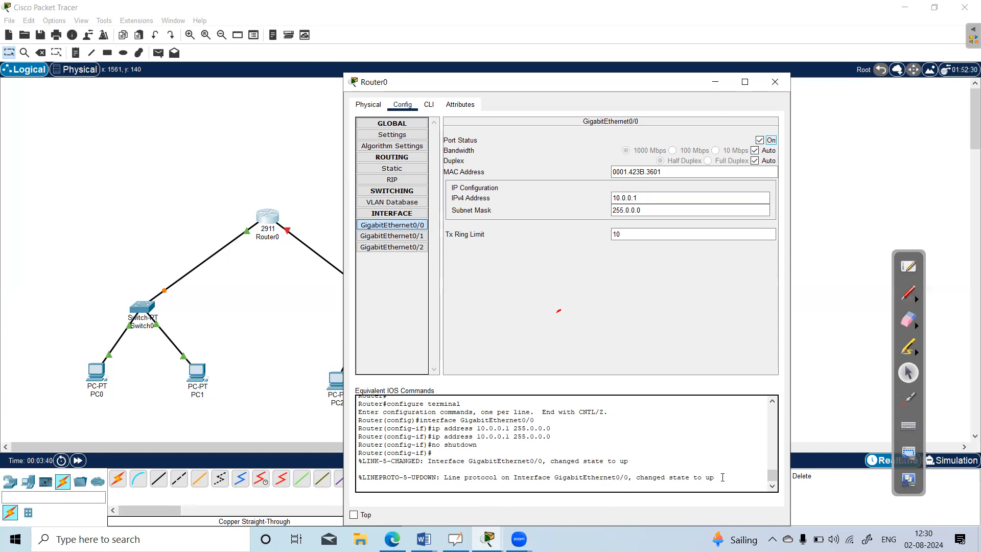
pyautogui.moveTo(715, 477); pyautogui.dragTo(356, 398)
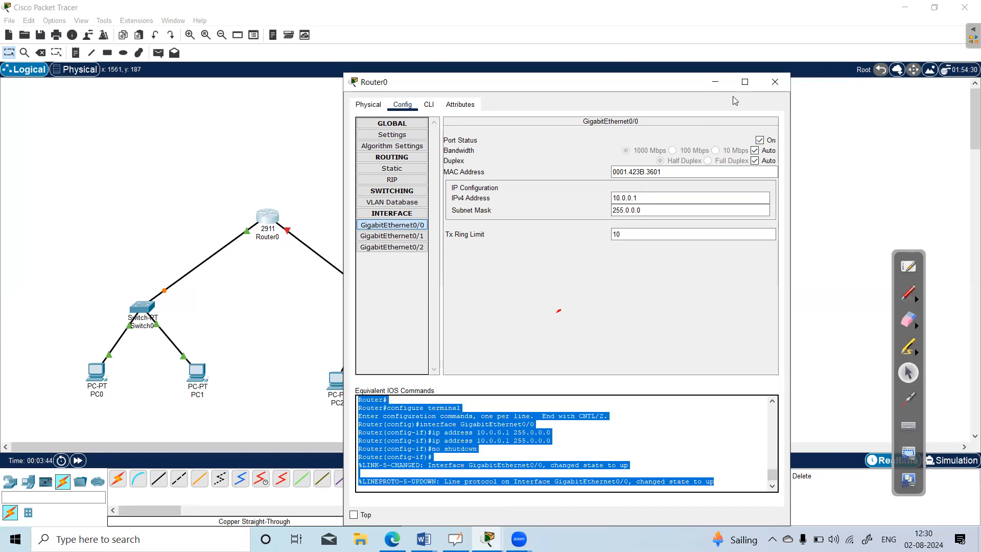
pyautogui.click(775, 83)
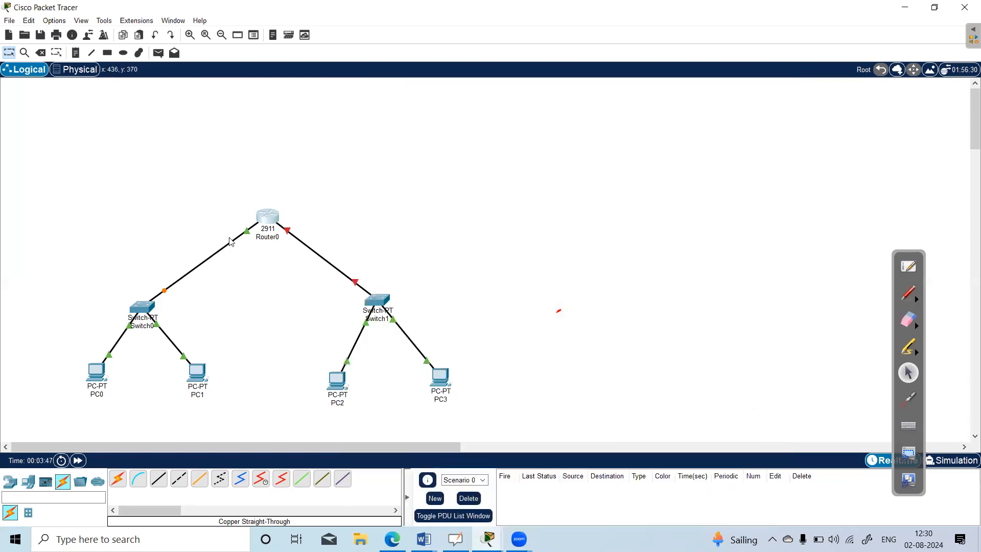
# Configure Router0's GigabitEthernet0/1 with IPv4 address 192.168.0.1 and subnet mask 255.255.255.0, and turn the port on.
pyautogui.click(273, 220)
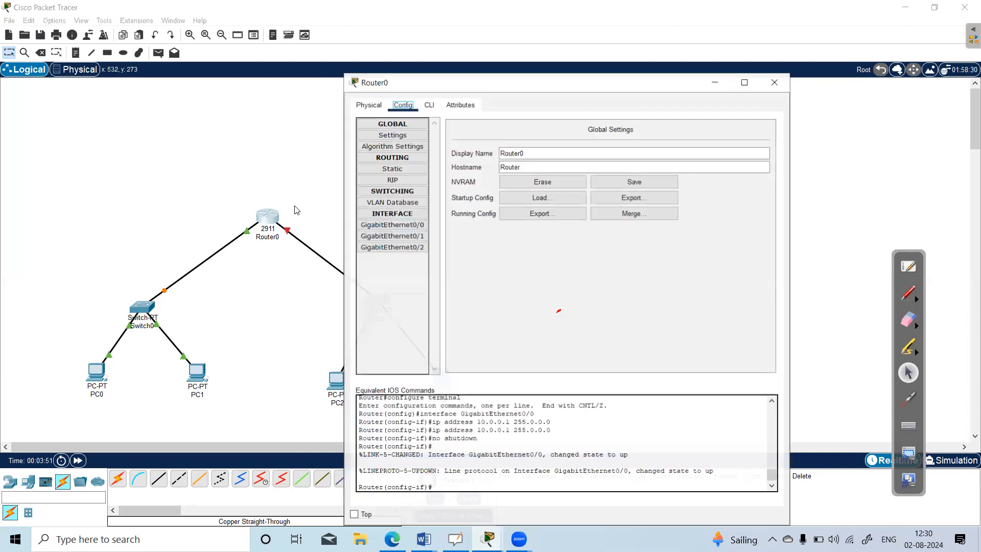
pyautogui.click(397, 238)
pyautogui.click(634, 198)
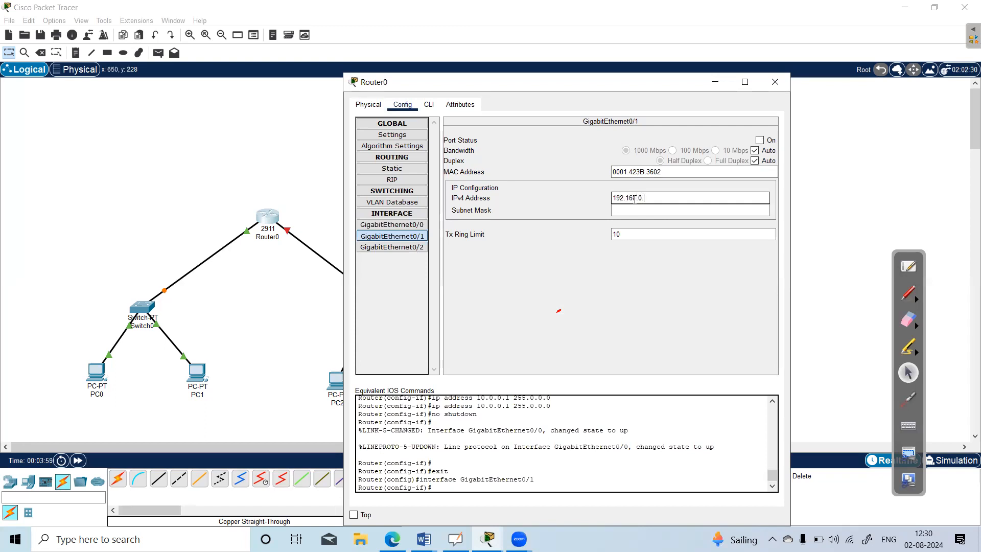
pyautogui.write('192.168.0.1')
pyautogui.press('Return')
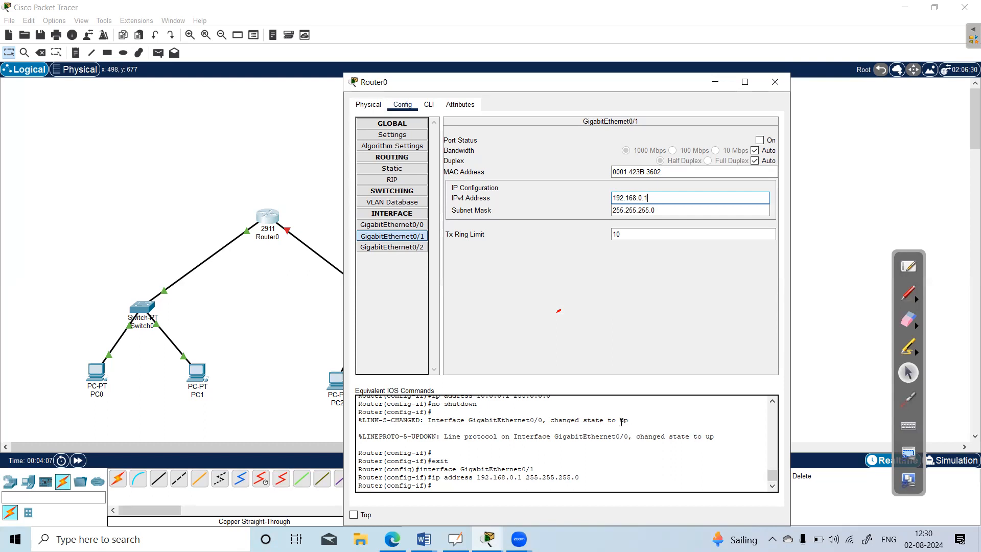
pyautogui.click(760, 141)
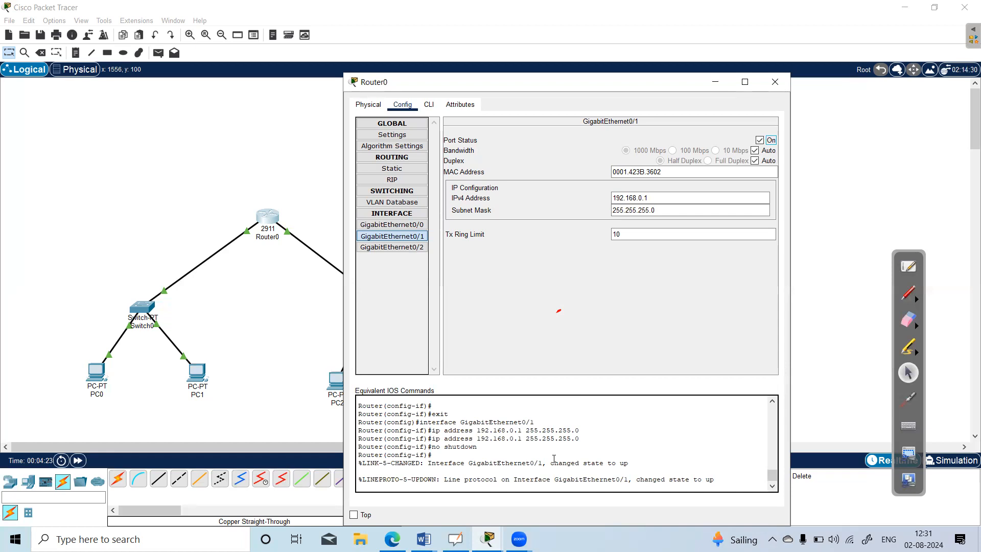
pyautogui.click(779, 83)
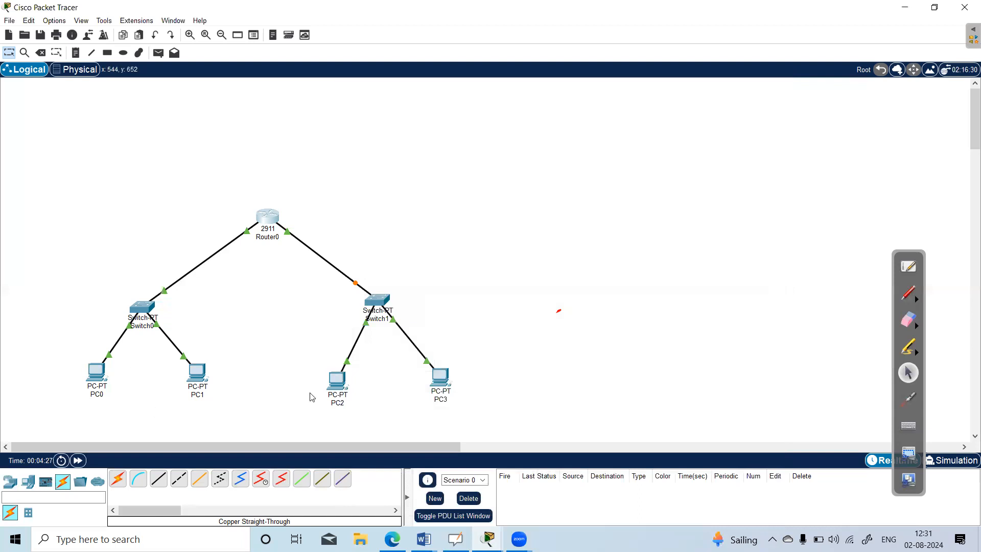
# Review the IPv4 default gateway in PC0's IP configuration.
pyautogui.click(95, 371)
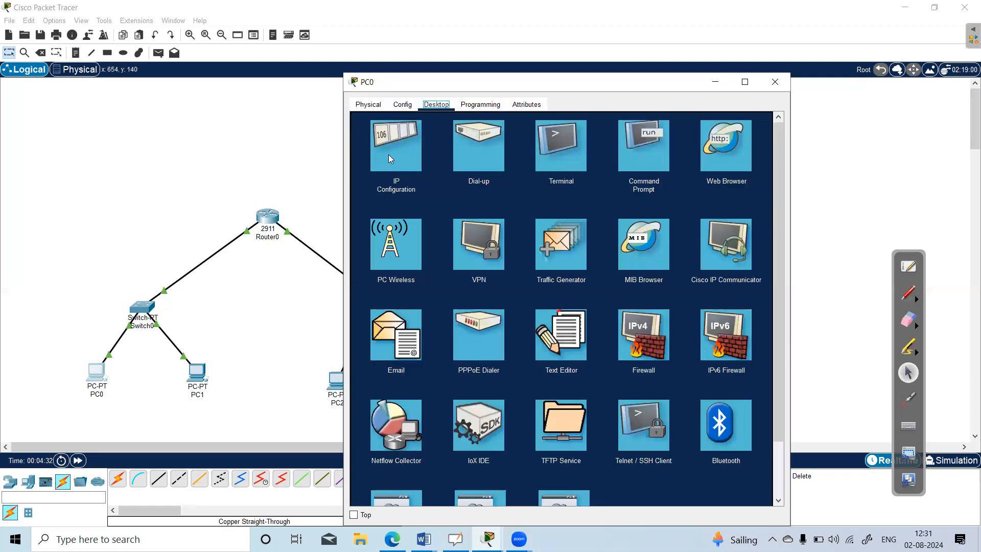
pyautogui.click(388, 155)
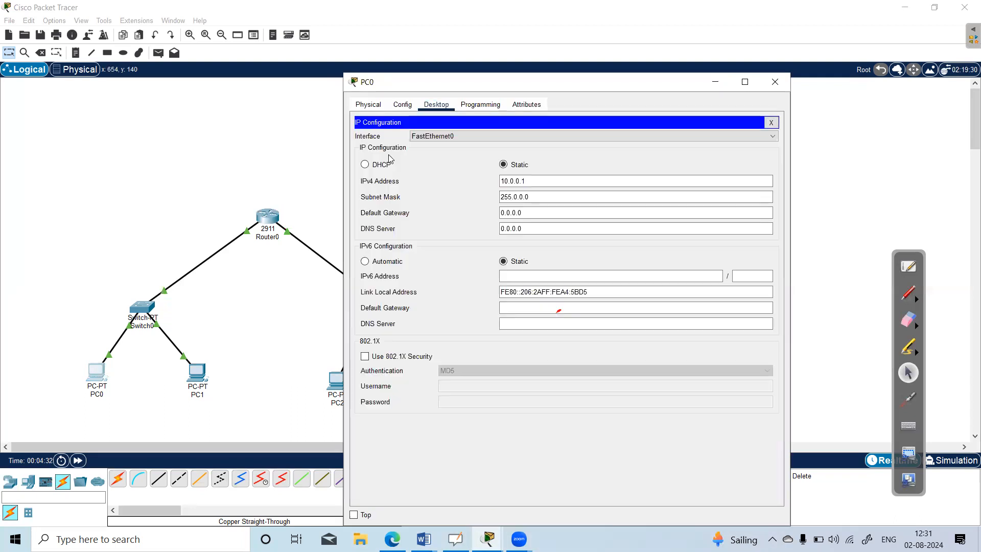
pyautogui.moveTo(522, 213); pyautogui.dragTo(502, 213)
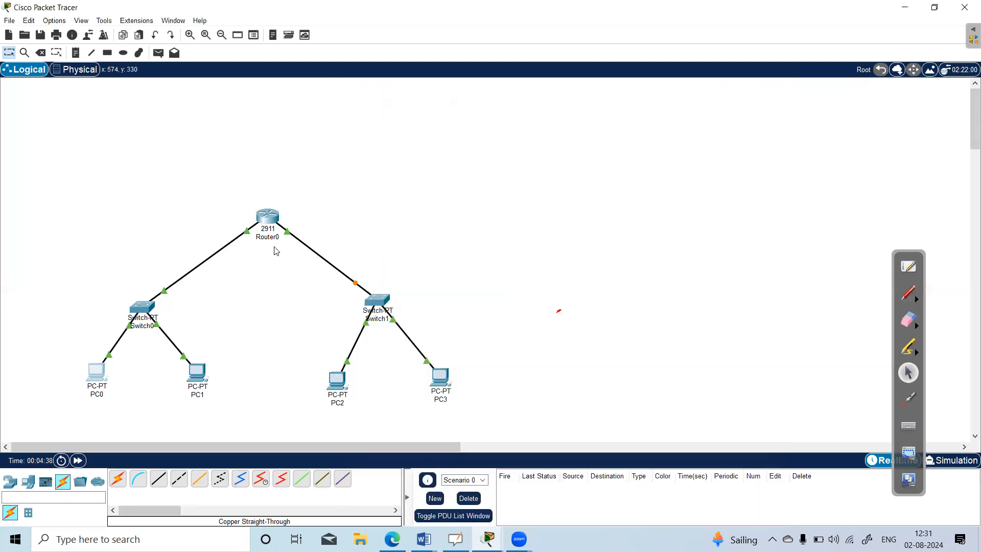
pyautogui.click(775, 82)
# Change the IPv4 address of Router0's GigabitEthernet0/0 interface to 10.0.0.3.
pyautogui.click(274, 221)
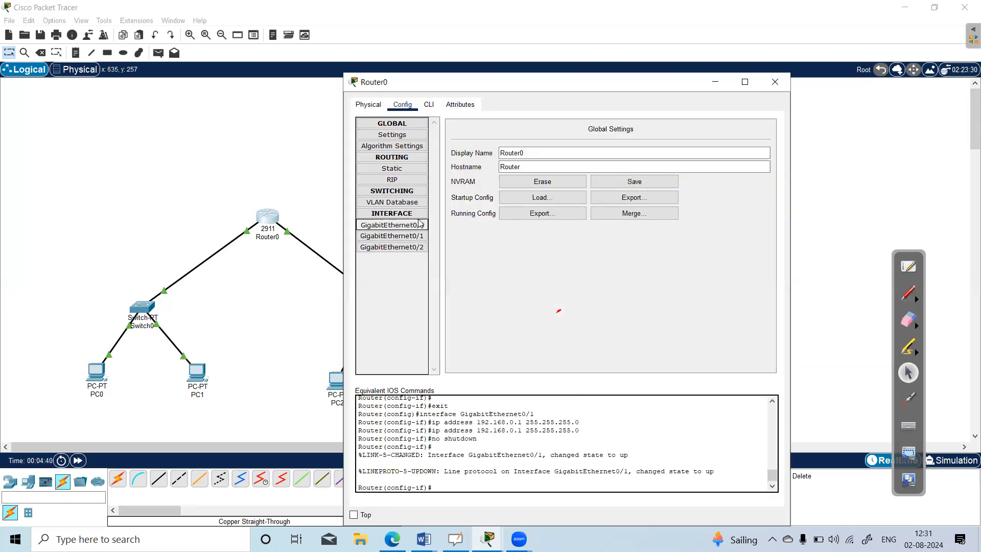
pyautogui.click(420, 224)
pyautogui.click(645, 197)
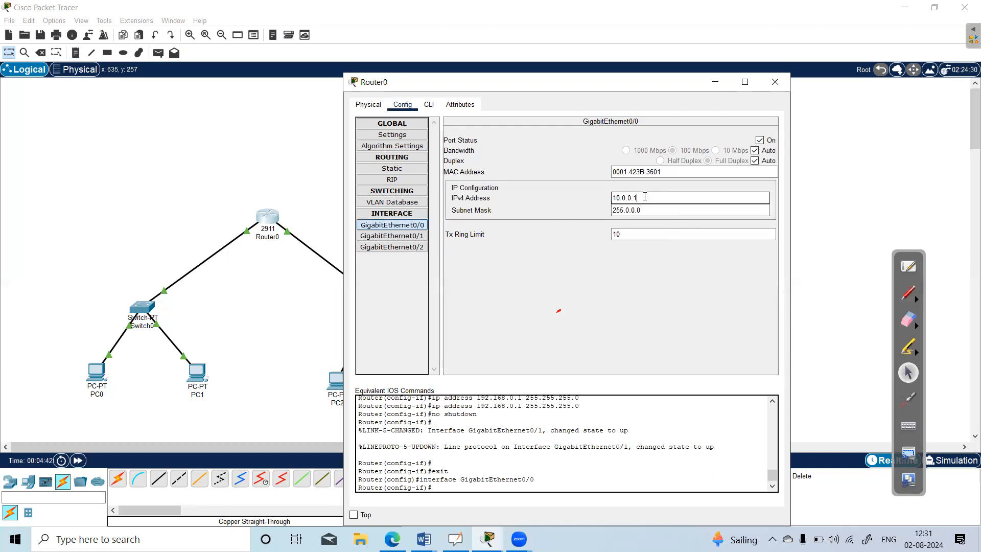
pyautogui.press('BackSpace')
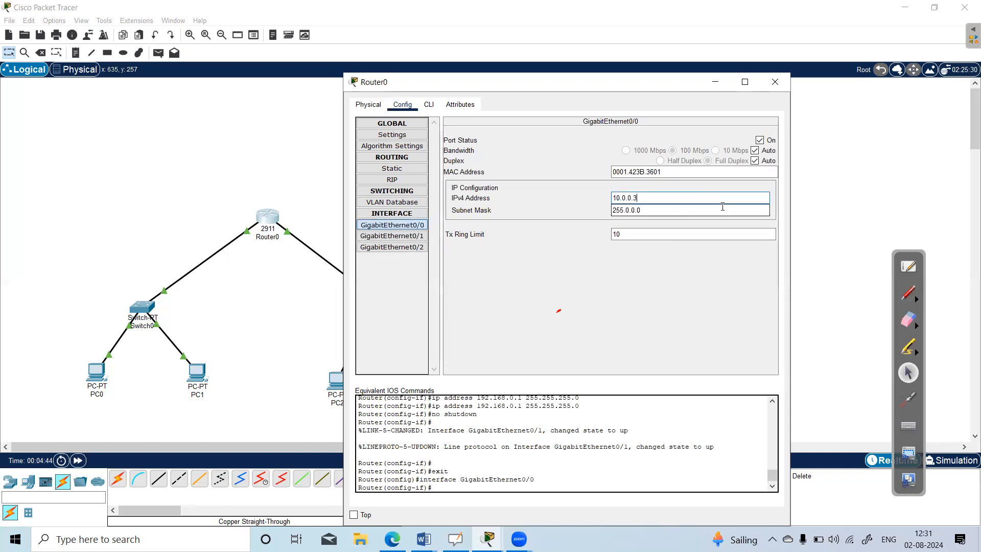
pyautogui.press('Return')
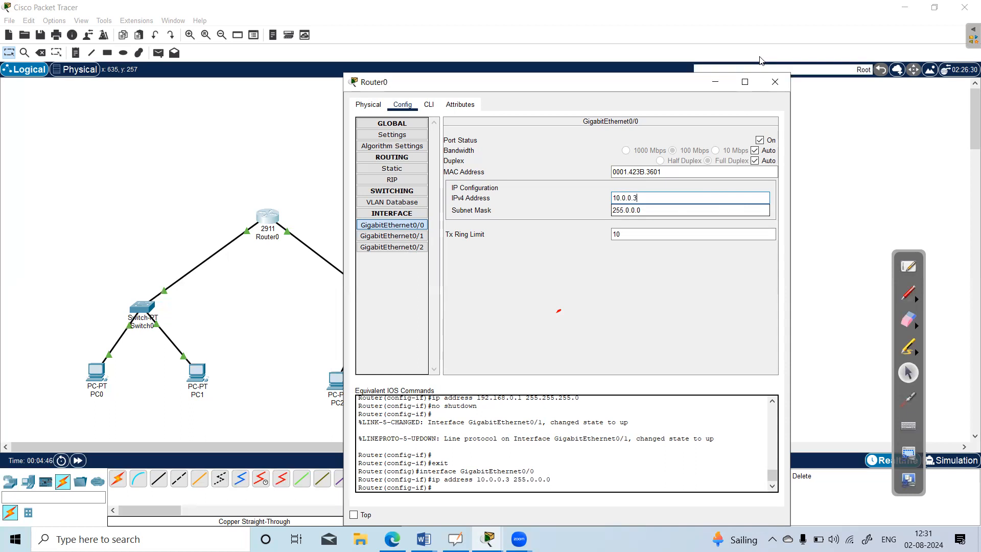
pyautogui.click(775, 82)
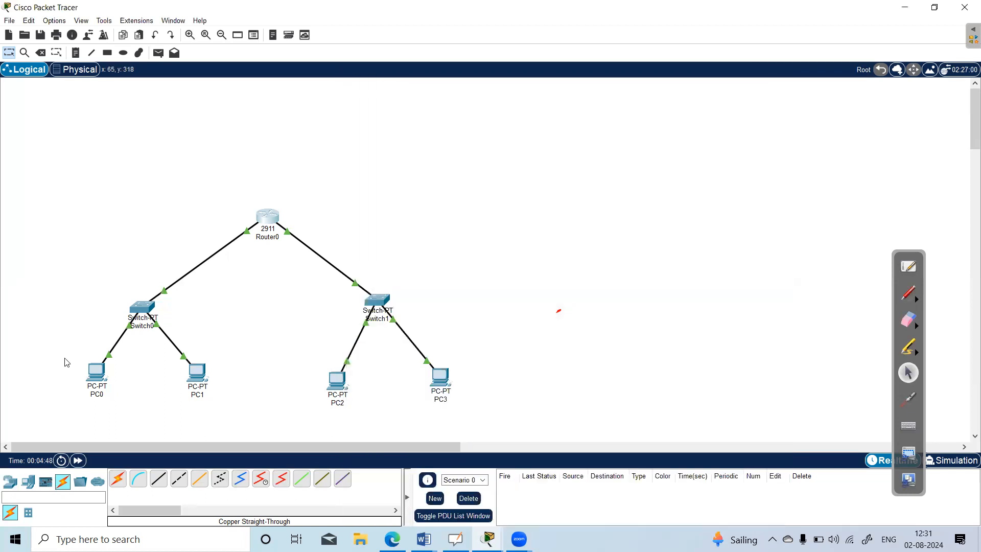
# Set PC0's IPv4 default gateway to 10.0.0.3 in its IP configuration.
pyautogui.click(96, 371)
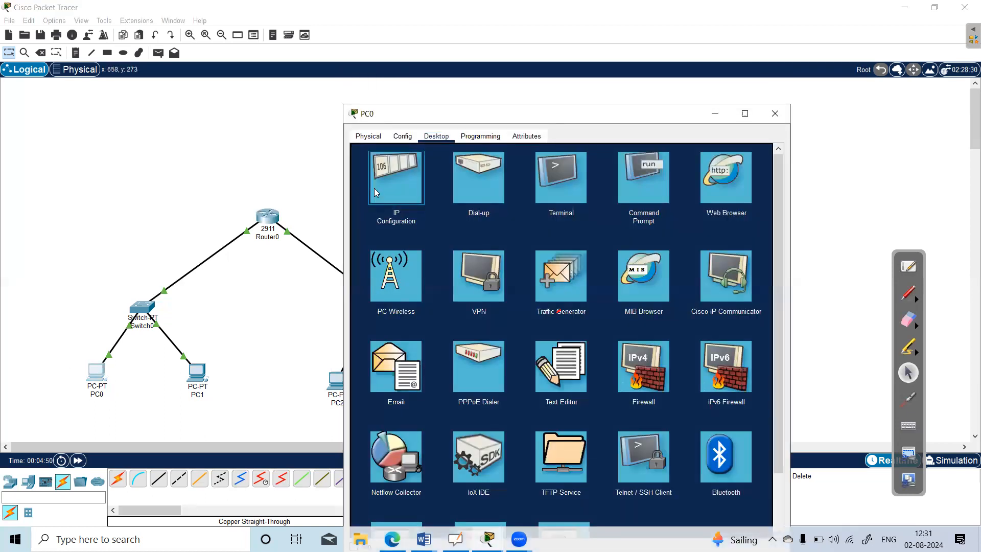
pyautogui.click(374, 188)
pyautogui.click(527, 246)
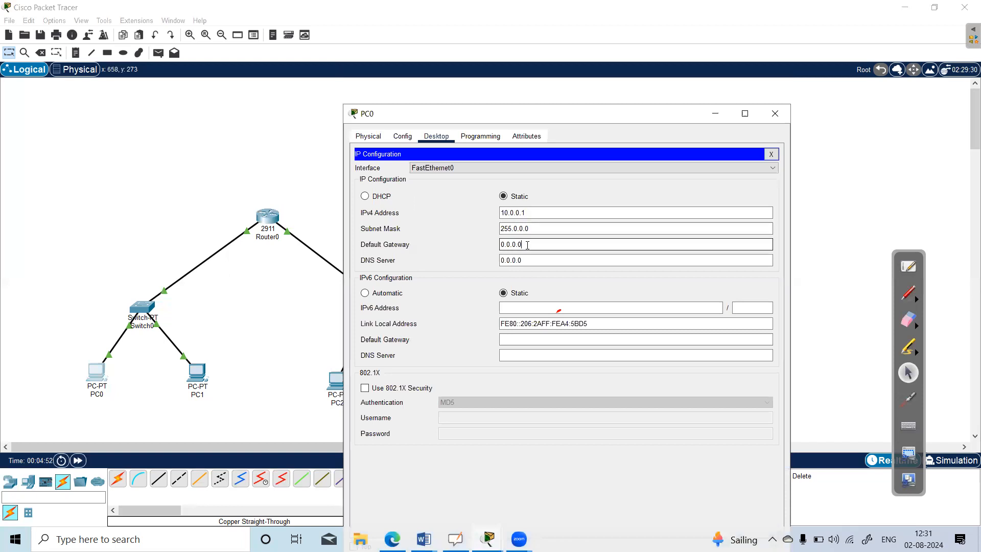
pyautogui.press('BackSpace')
pyautogui.press('BackSpace')
pyautogui.press('BackSpace')
pyautogui.press('BackSpace')
pyautogui.press('BackSpace')
pyautogui.write('10.0.03')
pyautogui.click(775, 113)
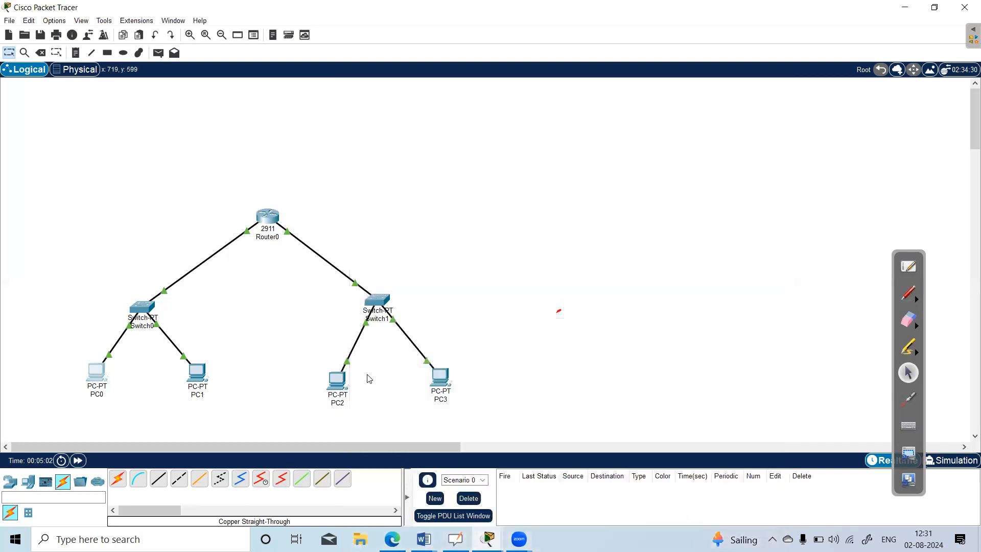
# Review the IP configuration of PC2, PC1 and PC0 for their addresses and default gateways.
pyautogui.click(338, 380)
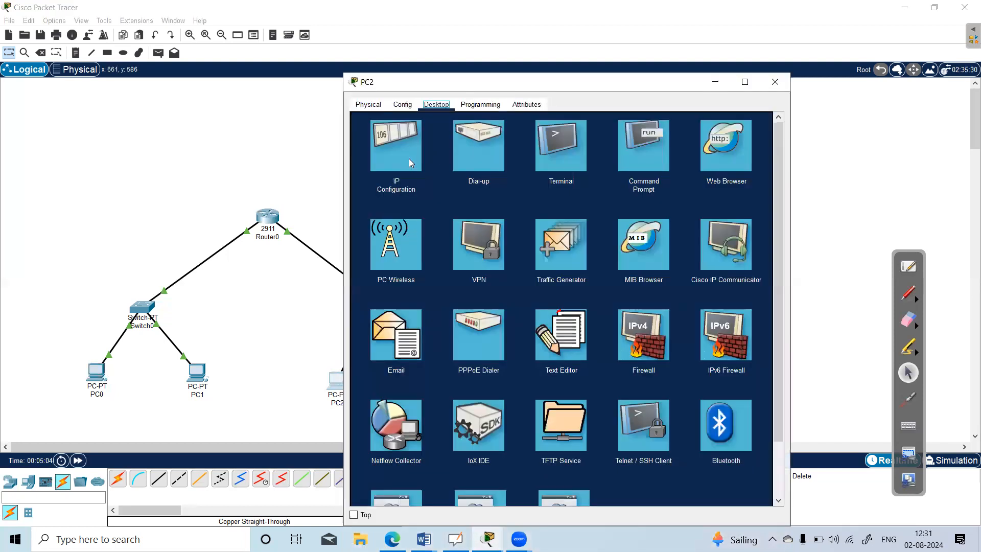
pyautogui.click(409, 158)
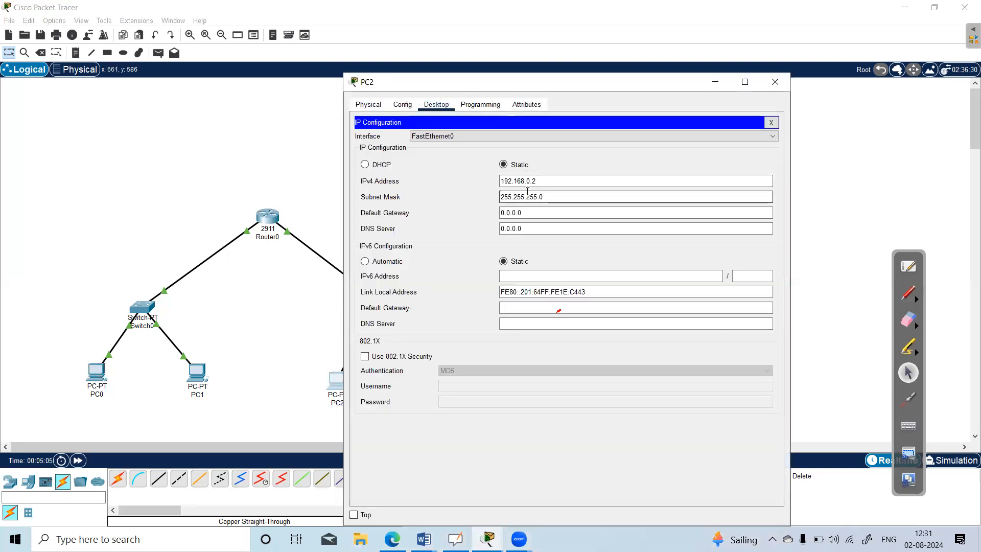
pyautogui.click(775, 83)
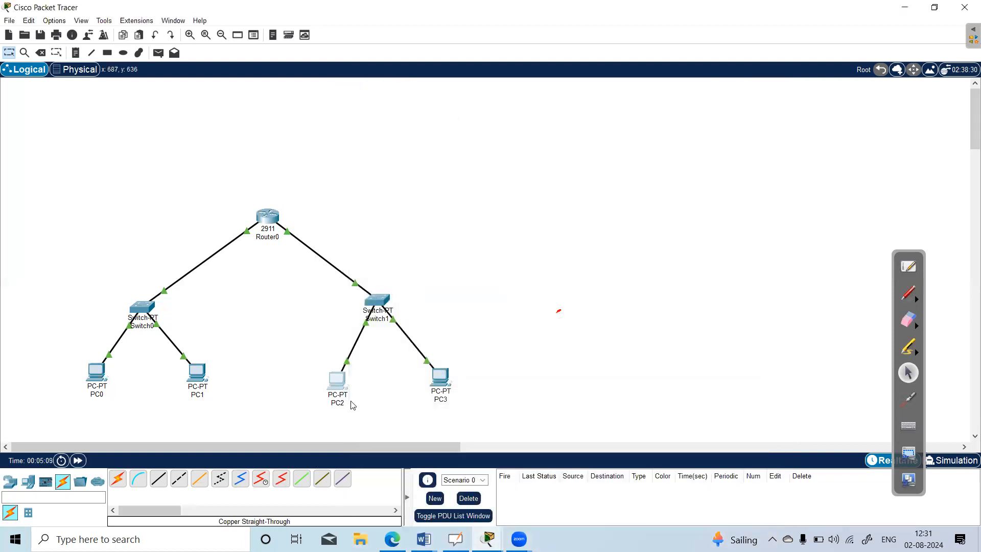
pyautogui.click(198, 374)
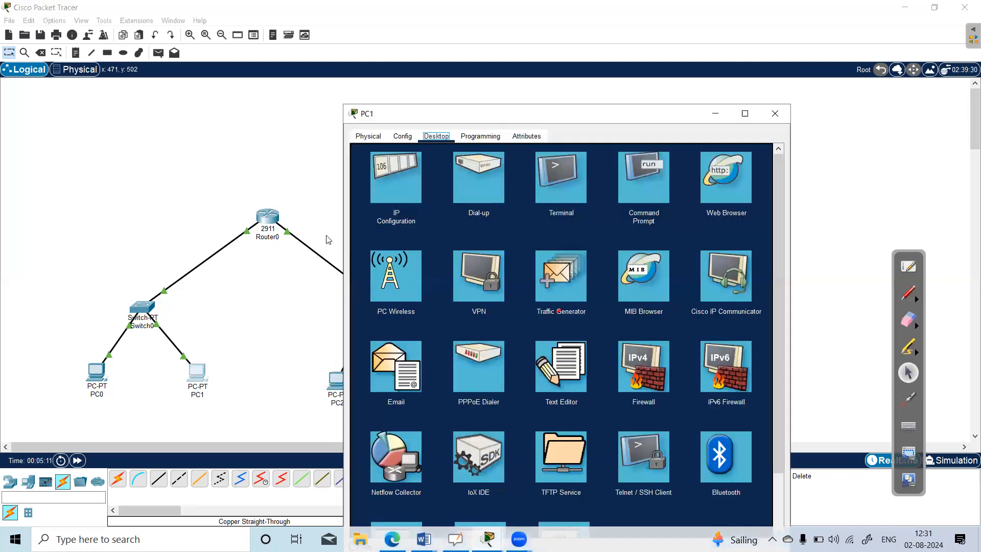
pyautogui.click(389, 175)
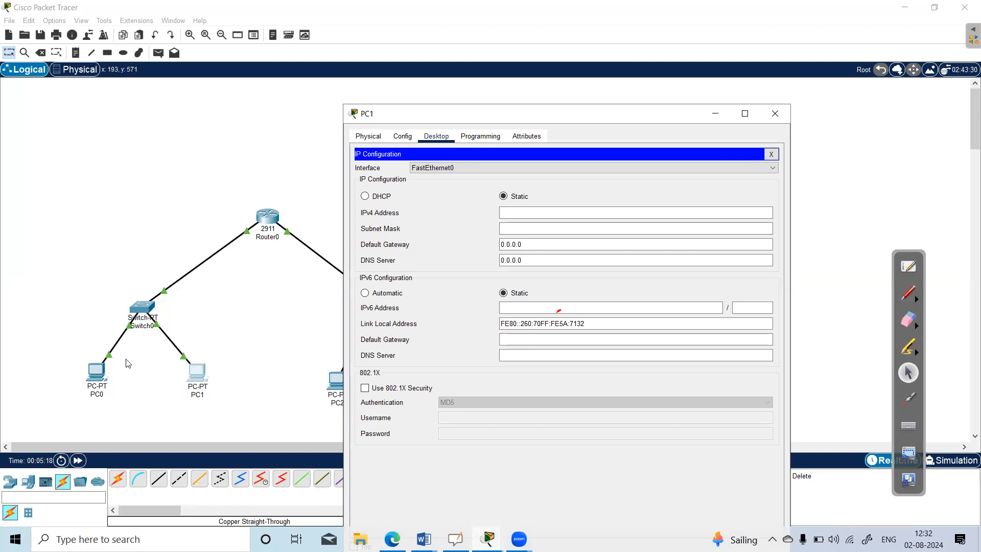
pyautogui.click(775, 113)
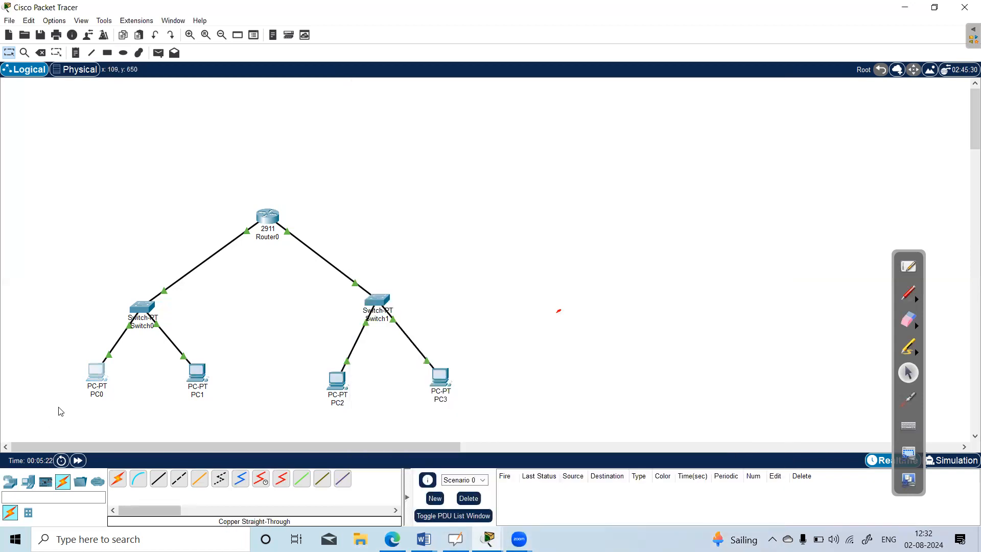
pyautogui.click(96, 372)
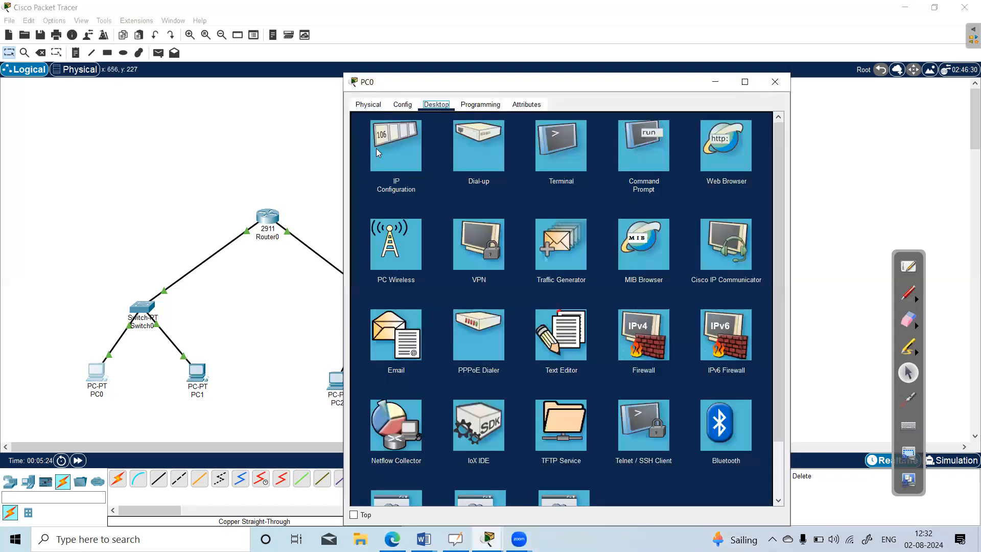
pyautogui.click(395, 154)
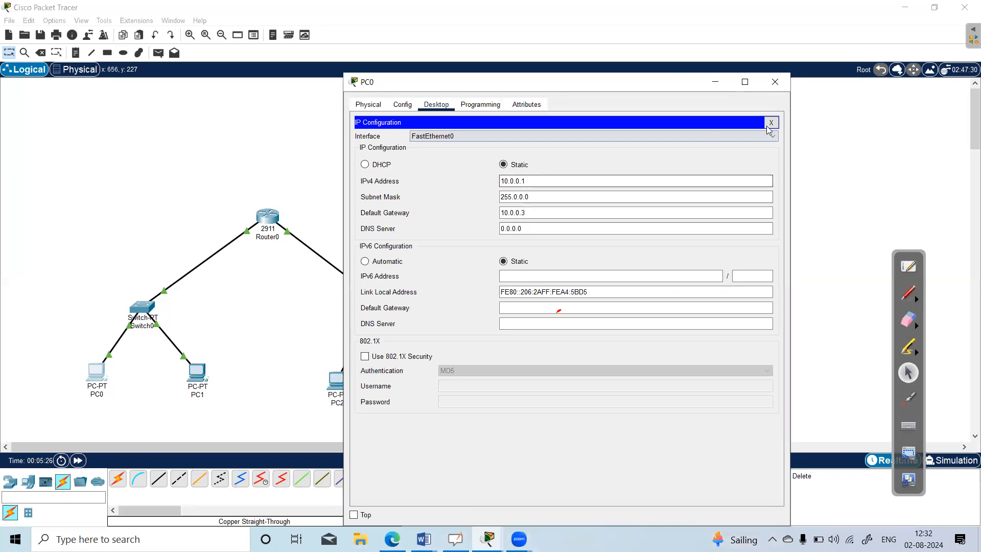
pyautogui.click(775, 81)
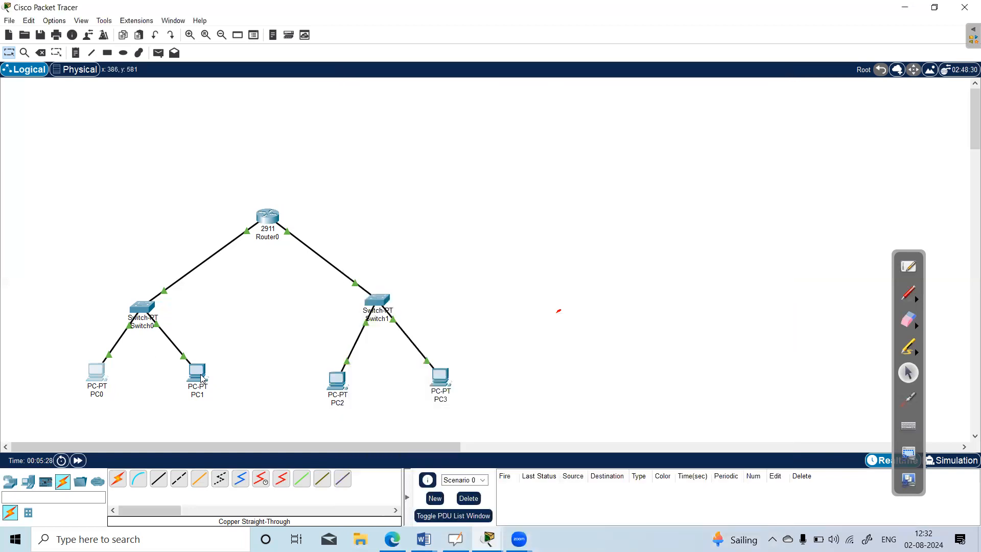
# Assign PC1 the static IPv4 address 10.0.0.2 with subnet mask 255.0.0.0 and default gateway 10.0.0.3.
pyautogui.click(202, 378)
pyautogui.click(392, 129)
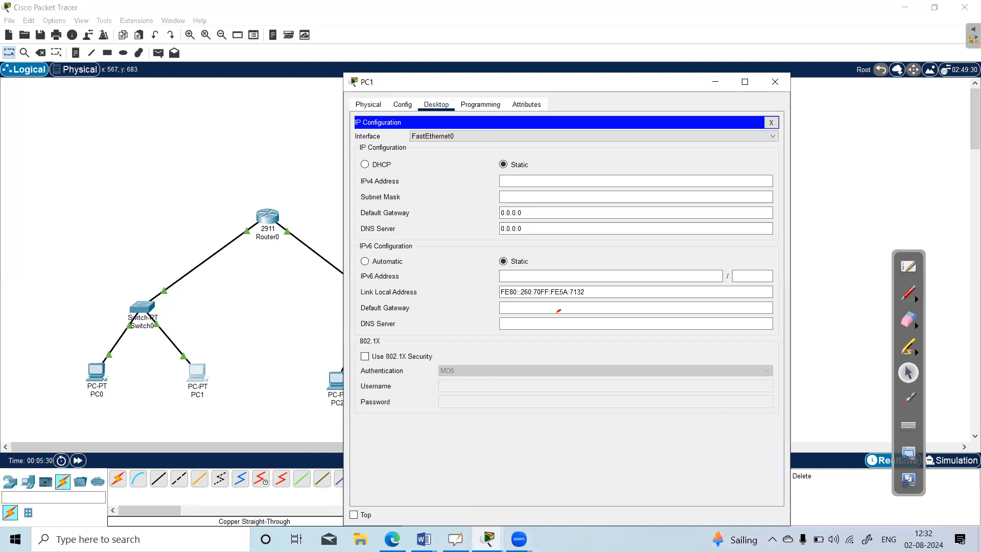
pyautogui.click(527, 175)
pyautogui.write('10.0.02.2')
pyautogui.press('Tab')
pyautogui.click(545, 207)
pyautogui.press('BackSpace')
pyautogui.press('BackSpace')
pyautogui.press('BackSpace')
pyautogui.press('BackSpace')
pyautogui.press('BackSpace')
pyautogui.press('BackSpace')
pyautogui.press('BackSpace')
pyautogui.write('10.0.')
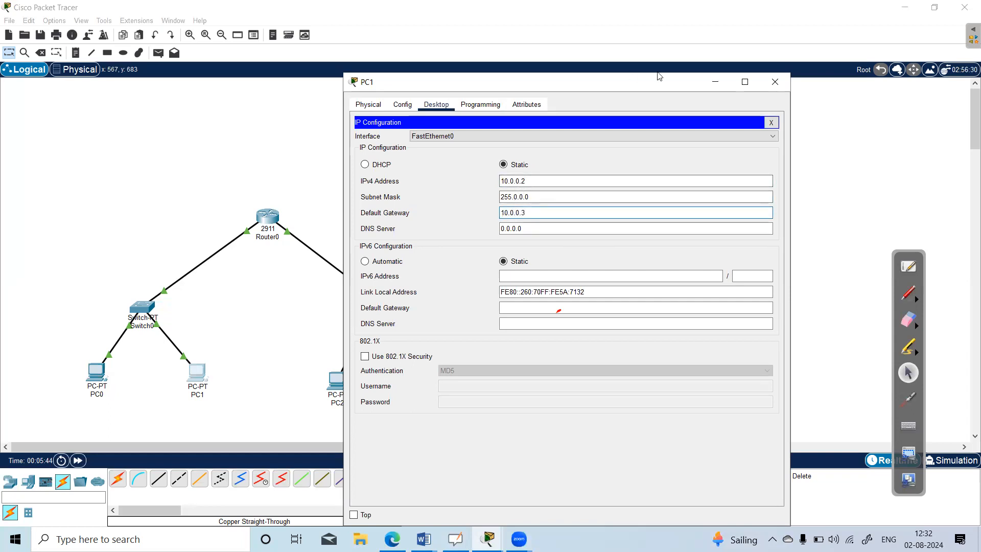
pyautogui.click(776, 83)
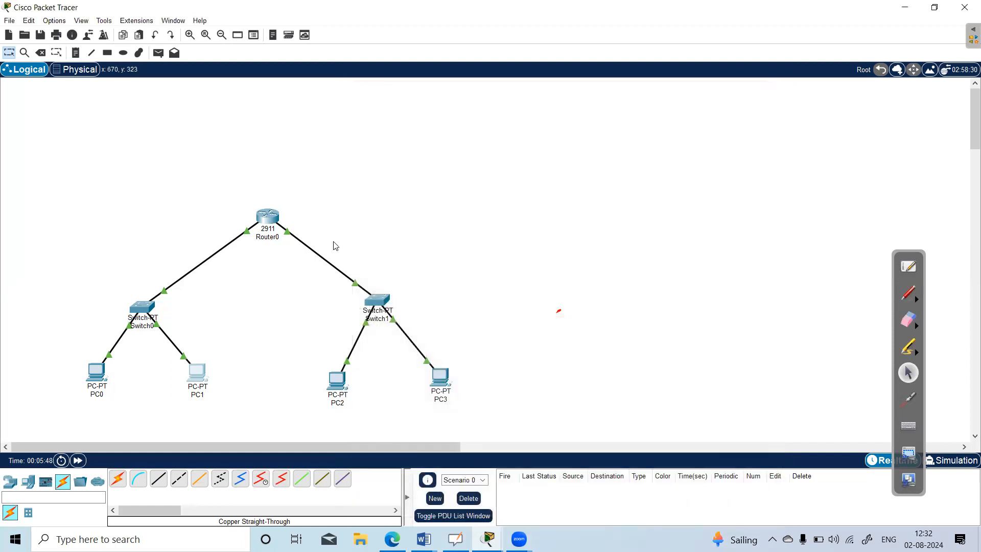
# Check the address of Router0's GigabitEthernet0/1 and set PC2's IPv4 default gateway to 192.168.0.1.
pyautogui.click(267, 218)
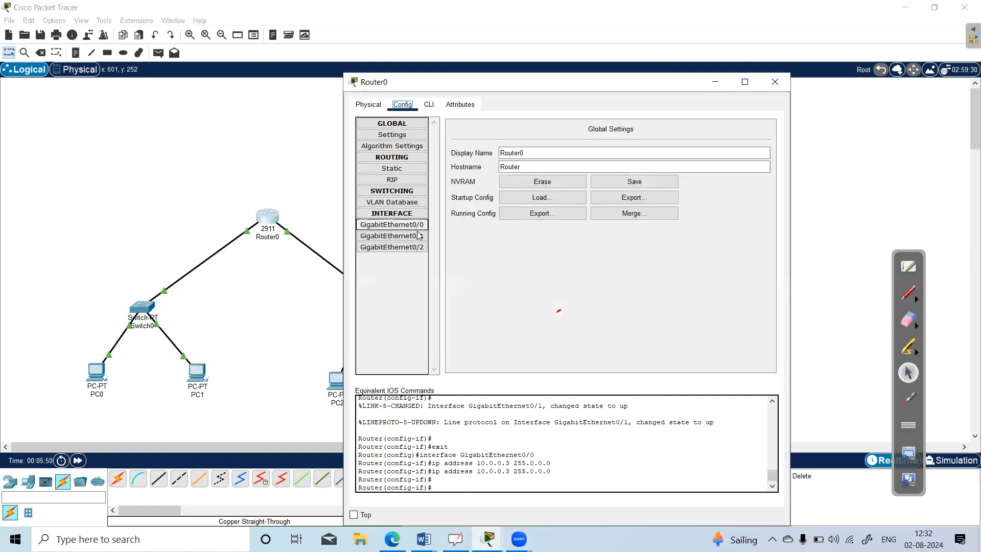
pyautogui.click(392, 235)
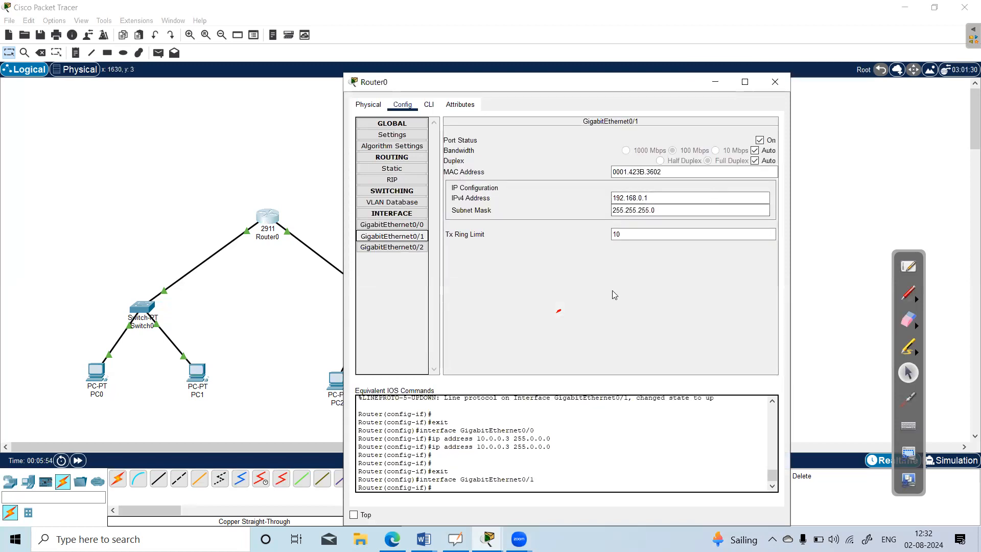
pyautogui.click(780, 77)
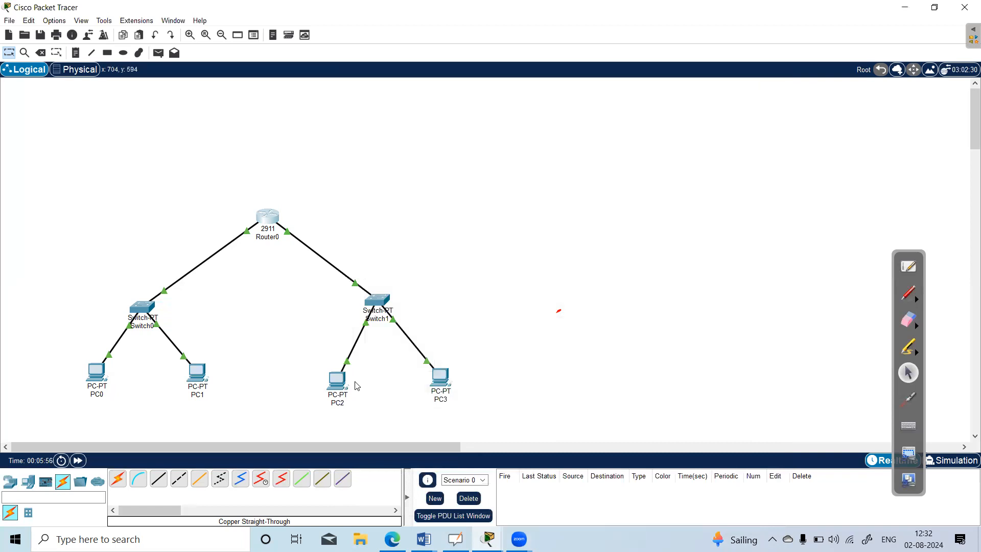
pyautogui.click(338, 381)
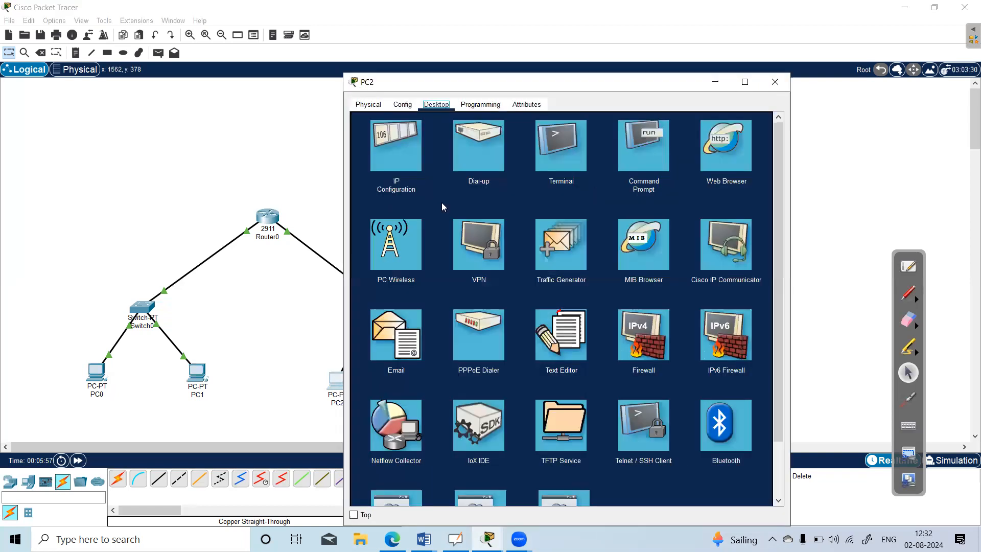
pyautogui.click(383, 147)
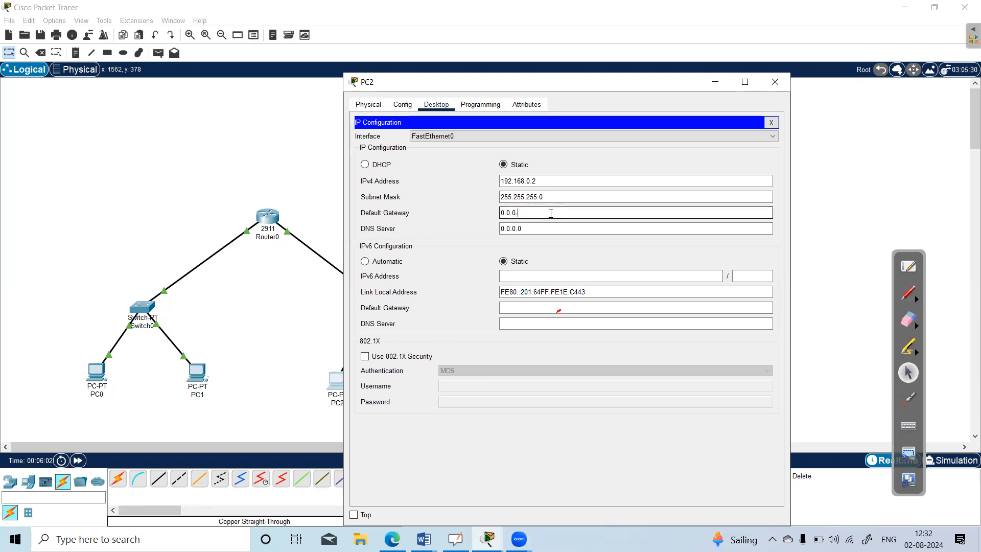
pyautogui.write('168')
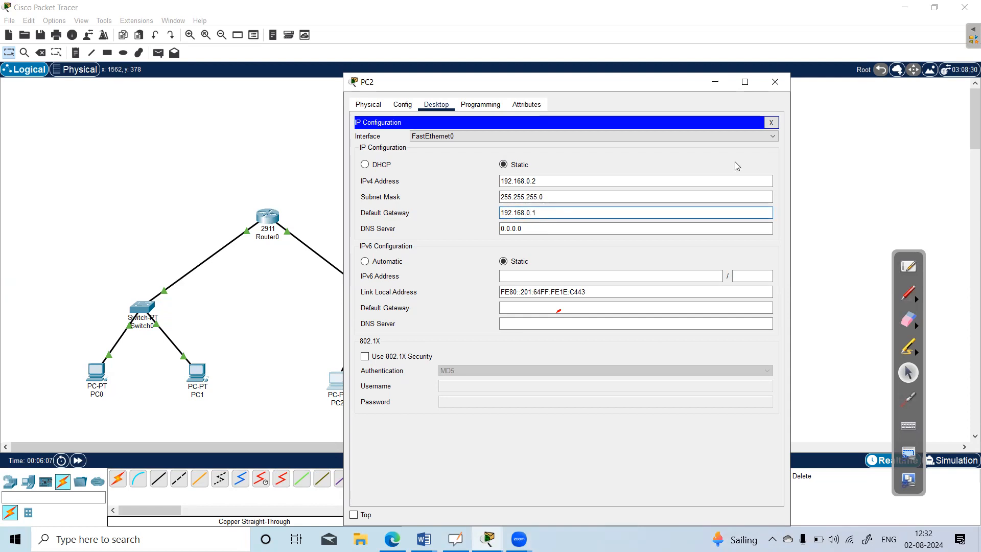
pyautogui.click(774, 83)
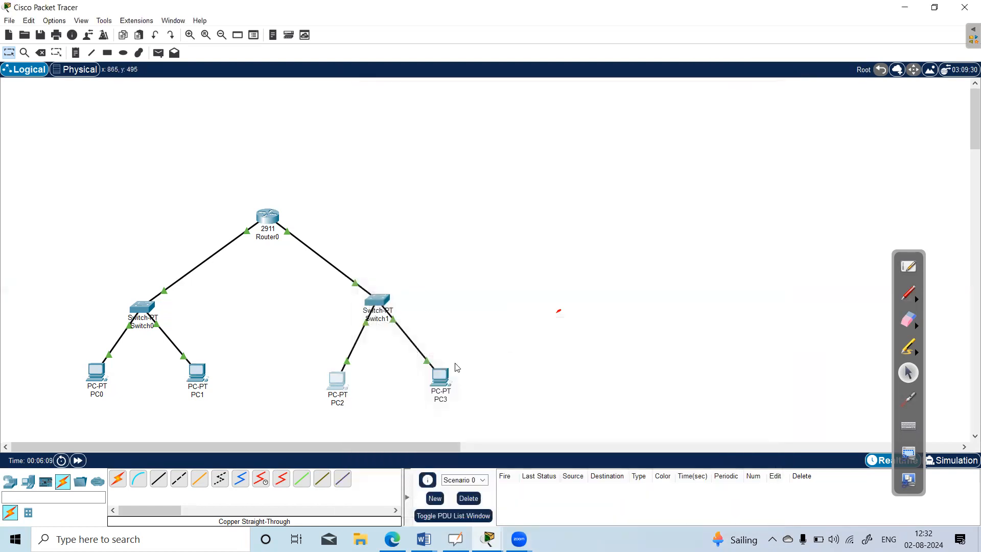
# Set PC3's IPv4 default gateway to 192.168.0.1 in its IP configuration.
pyautogui.click(444, 376)
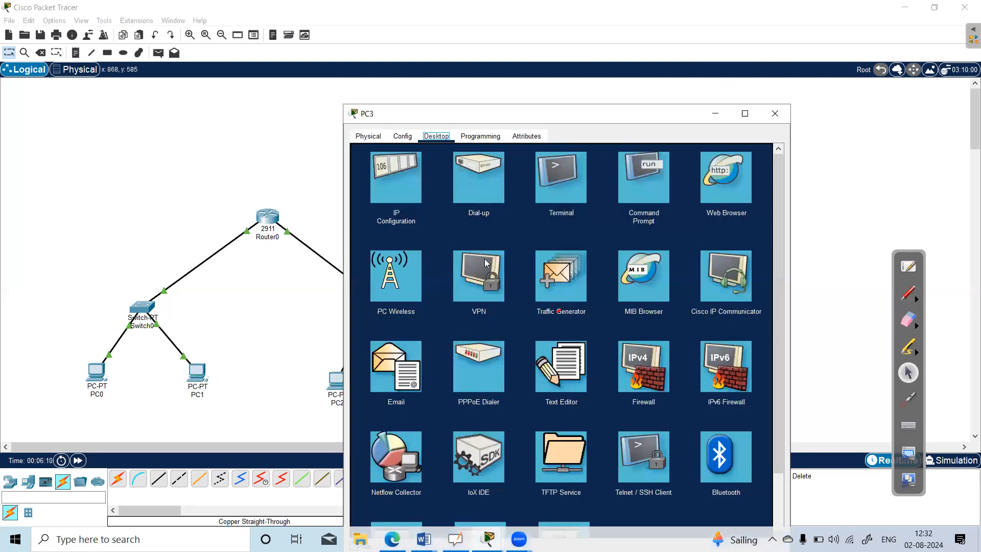
pyautogui.click(400, 178)
pyautogui.click(532, 244)
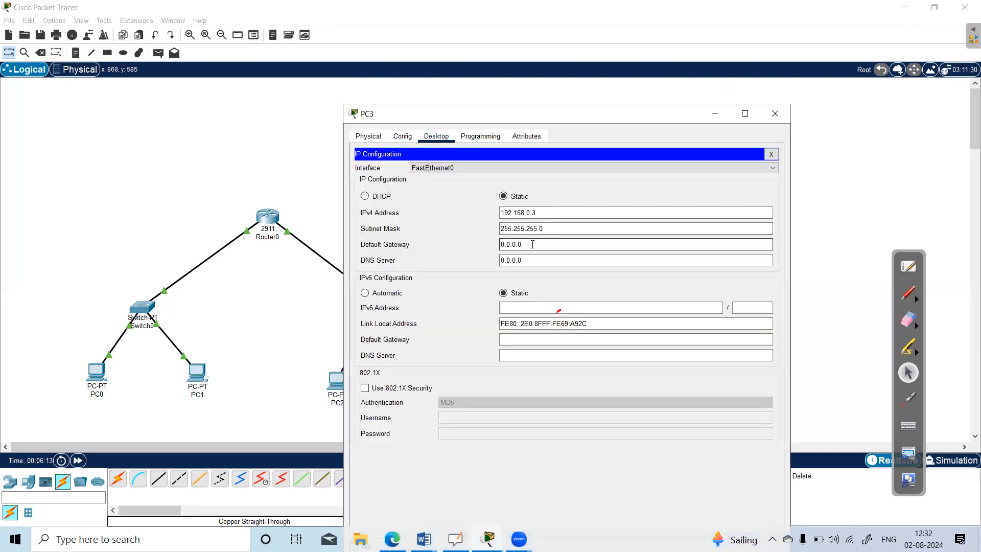
pyautogui.press('BackSpace')
pyautogui.press('BackSpace')
pyautogui.press('BackSpace')
pyautogui.press('BackSpace')
pyautogui.press('BackSpace')
pyautogui.press('BackSpace')
pyautogui.write('192.168.0.1')
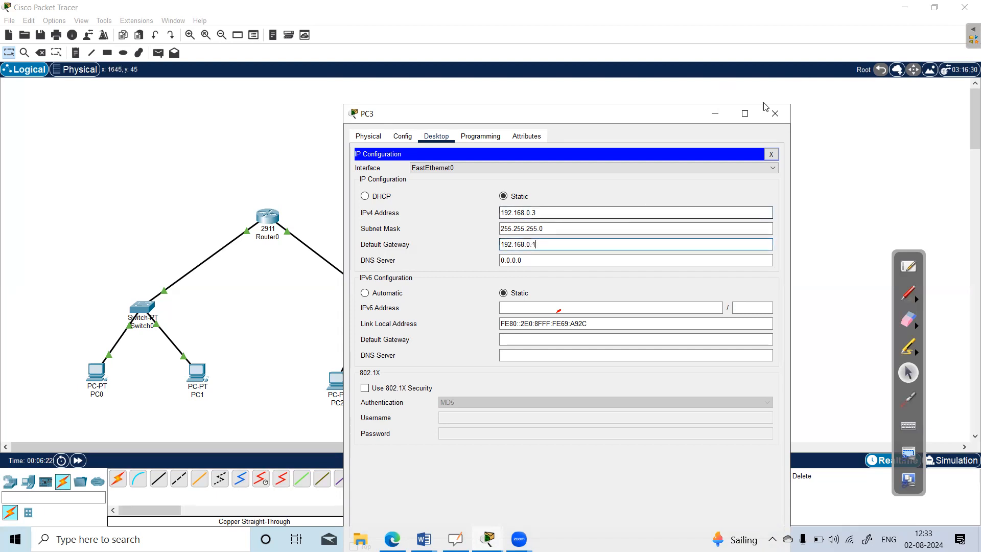
pyautogui.click(775, 112)
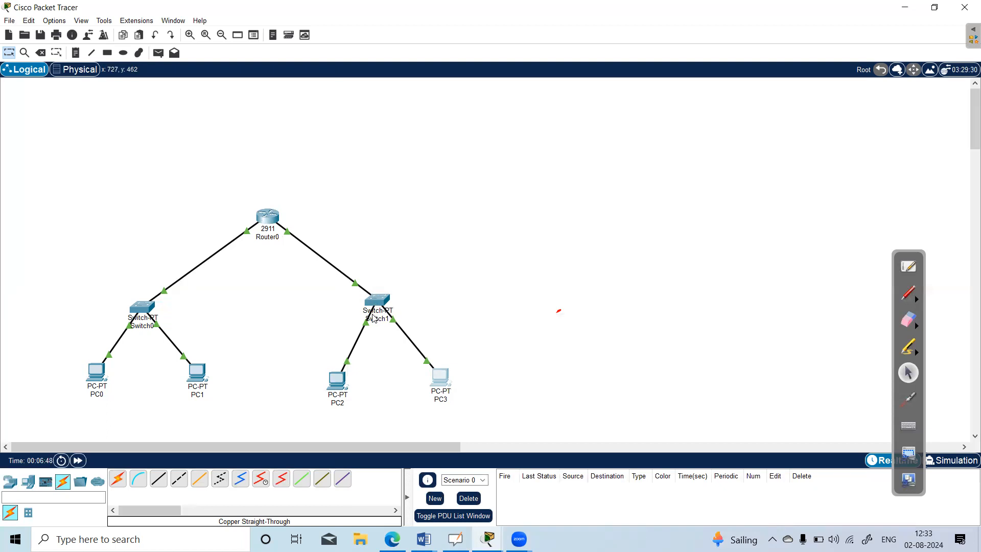
# Send a simple PDU from PC0 to PC2 to test connectivity between the two networks.
pyautogui.click(160, 54)
pyautogui.click(91, 370)
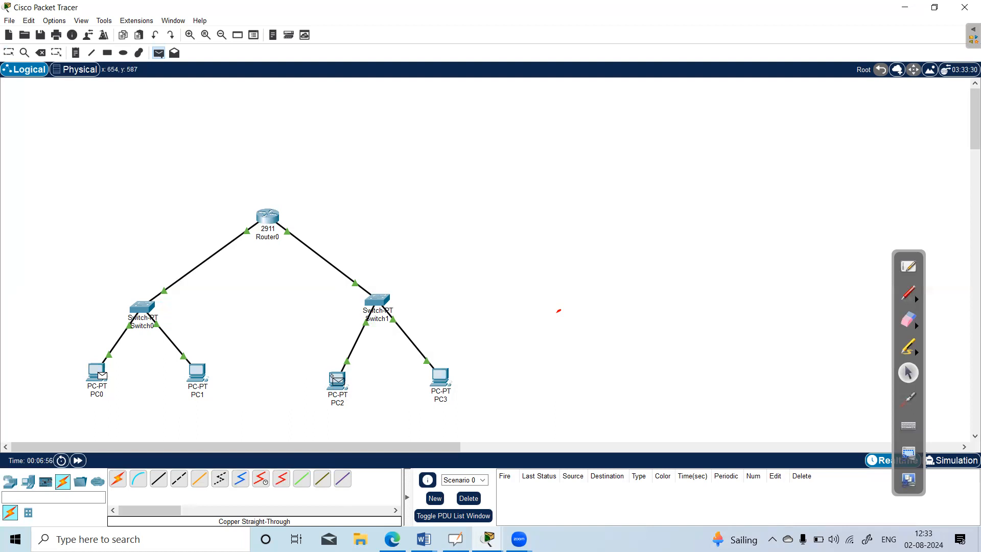
pyautogui.click(336, 380)
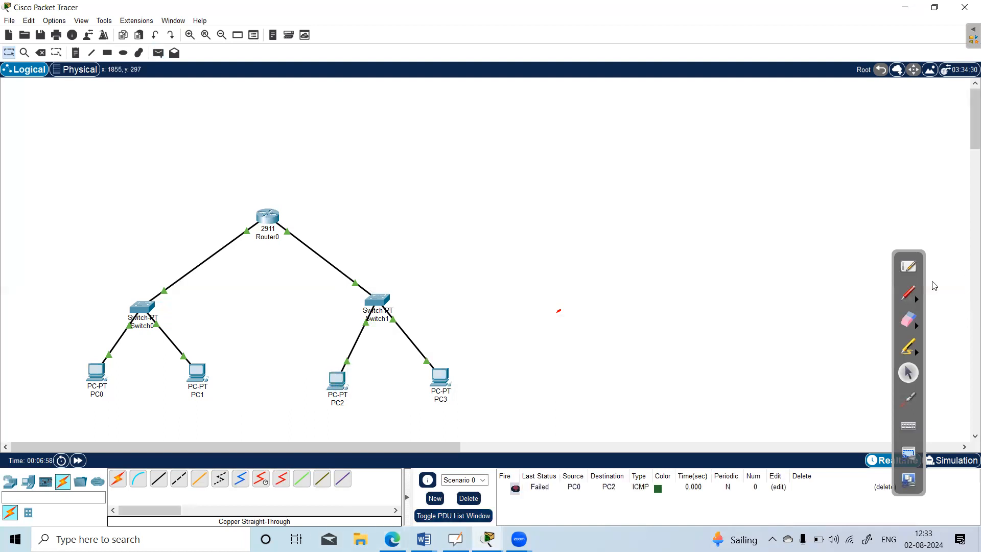